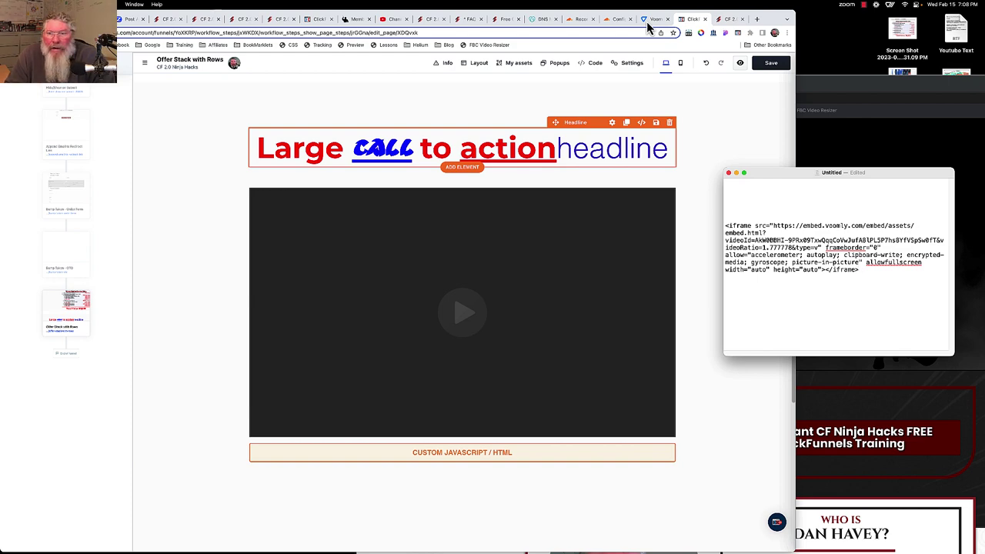
# In Voomly, close the Embed Code dialog and copy the video's share link.
pyautogui.click(646, 21)
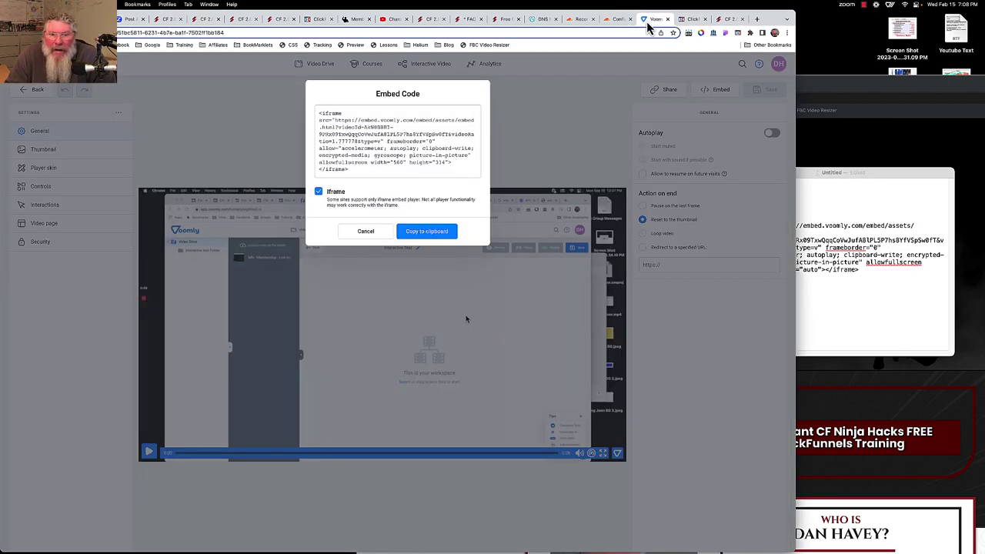
pyautogui.click(360, 234)
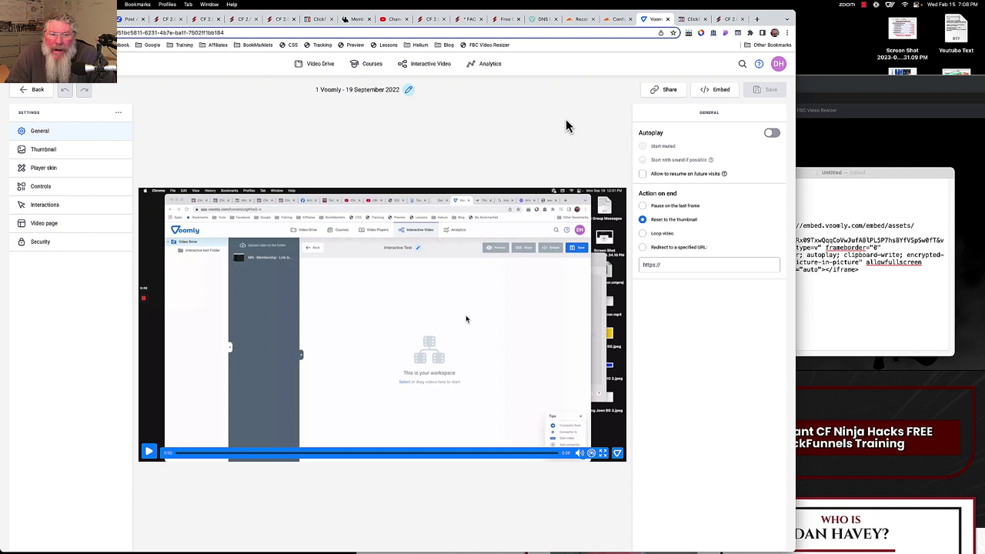
pyautogui.click(656, 94)
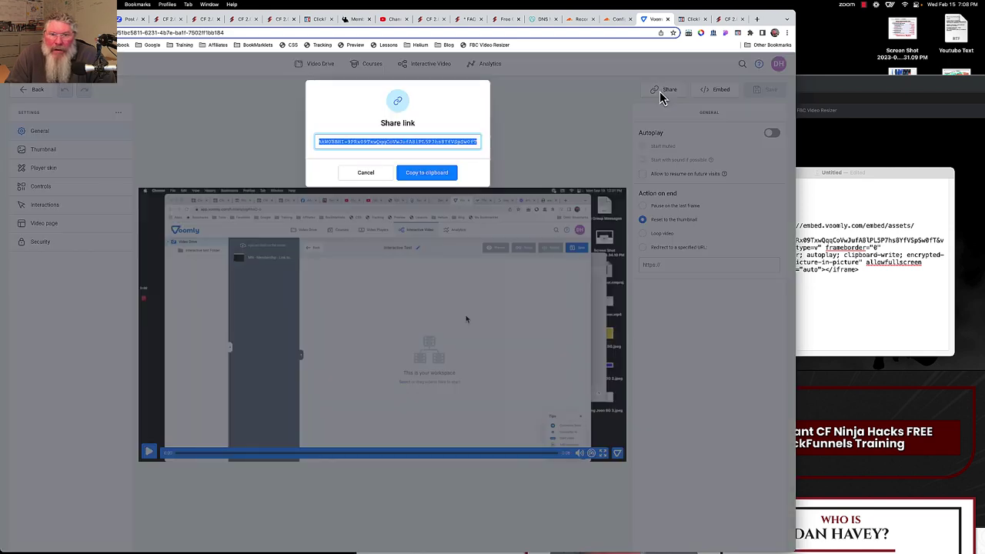
pyautogui.click(424, 174)
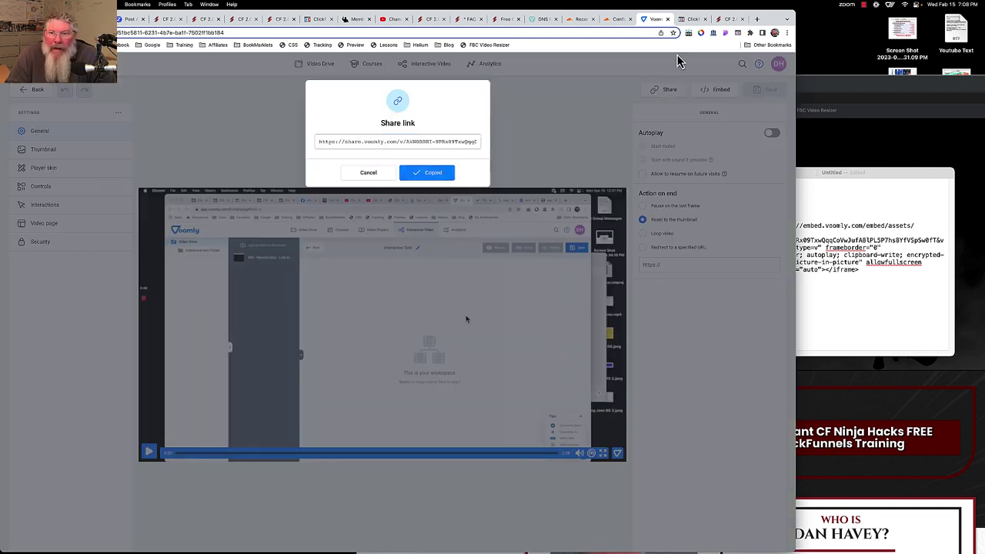
# Paste the Voomly share link into the video element's Video URL and save the page.
pyautogui.click(689, 21)
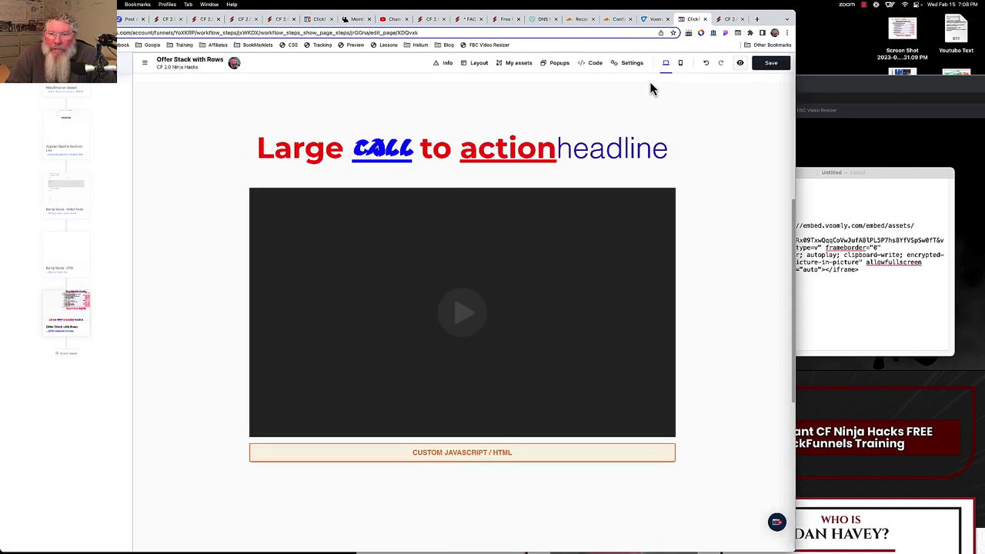
pyautogui.click(526, 317)
pyautogui.click(737, 160)
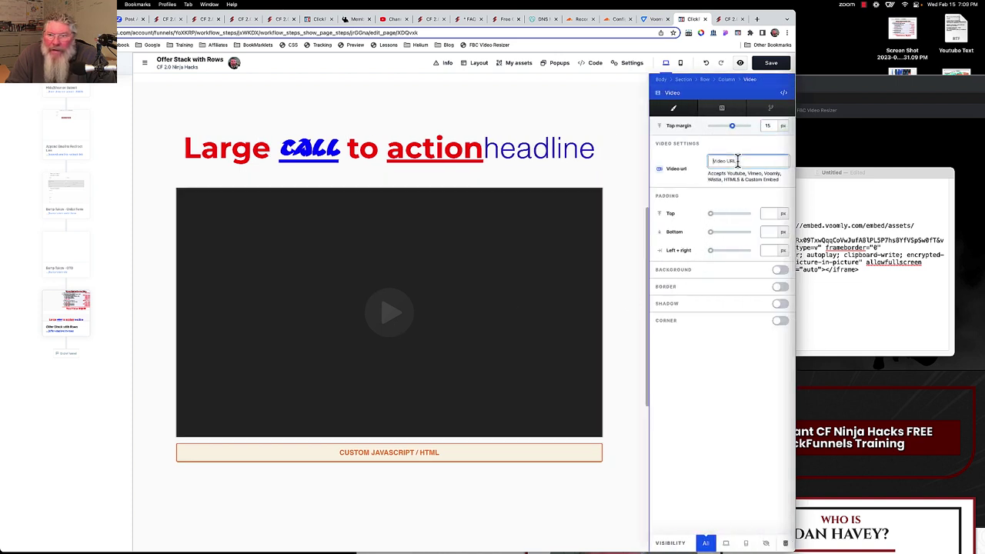
pyautogui.press('super+v')
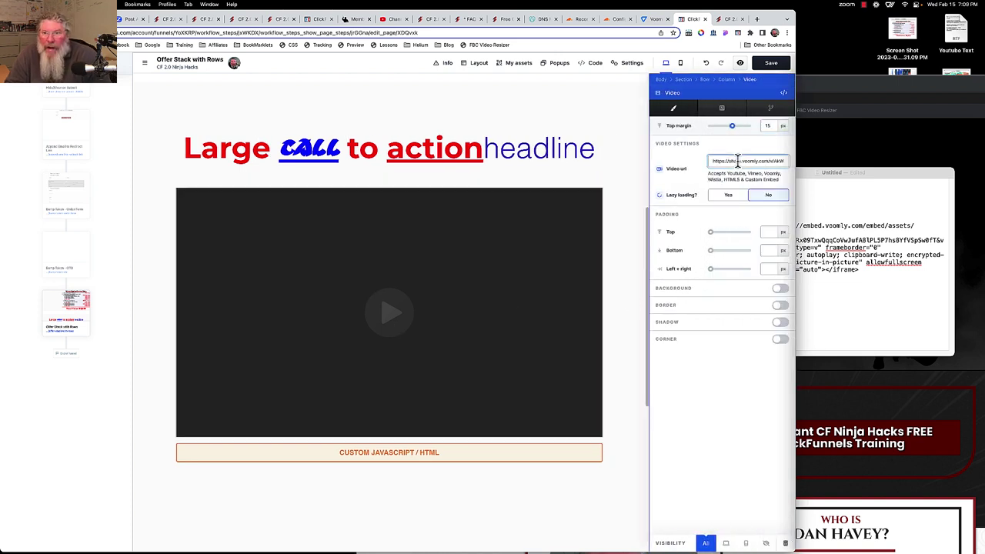
pyautogui.click(771, 69)
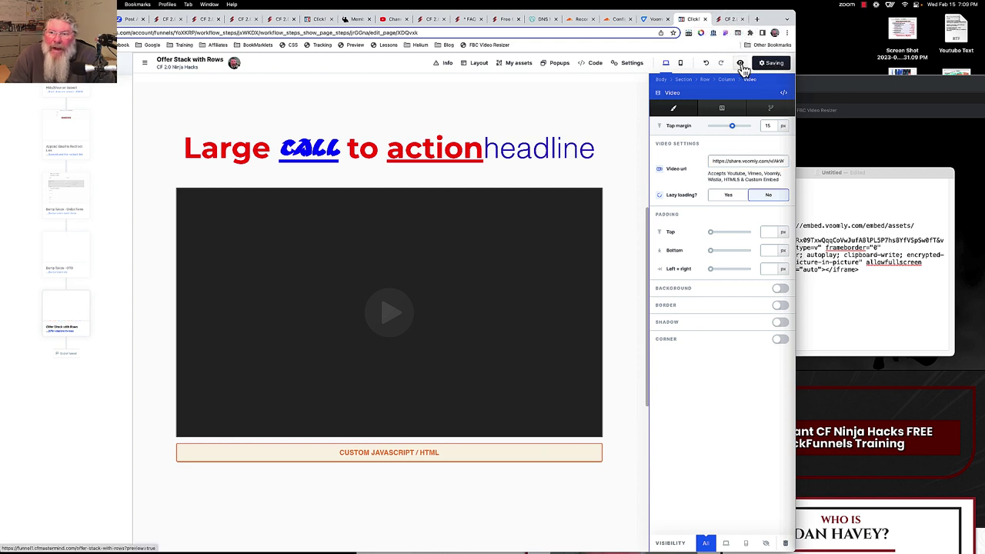
# Preview the page and scroll down, finding only blank space below the headline.
pyautogui.click(740, 64)
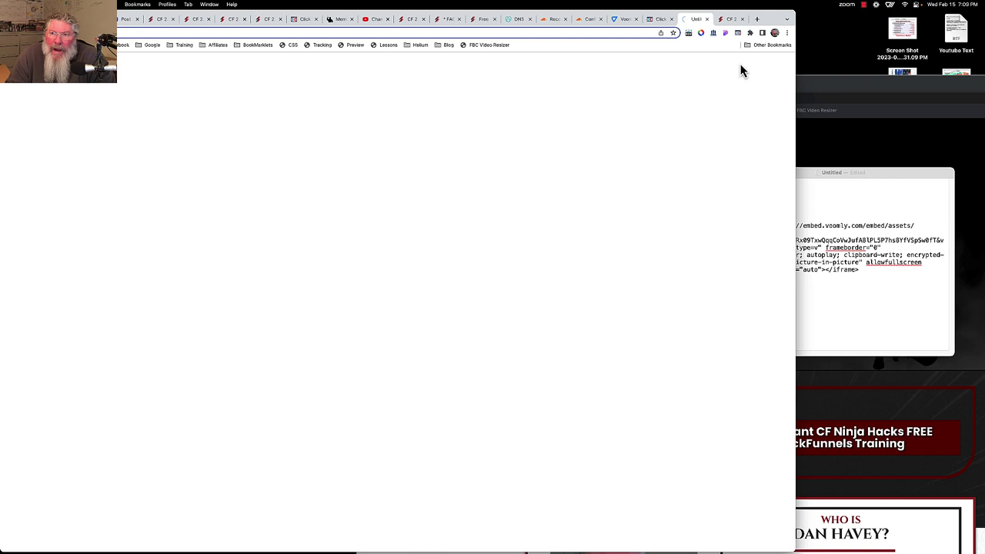
pyautogui.click(742, 19)
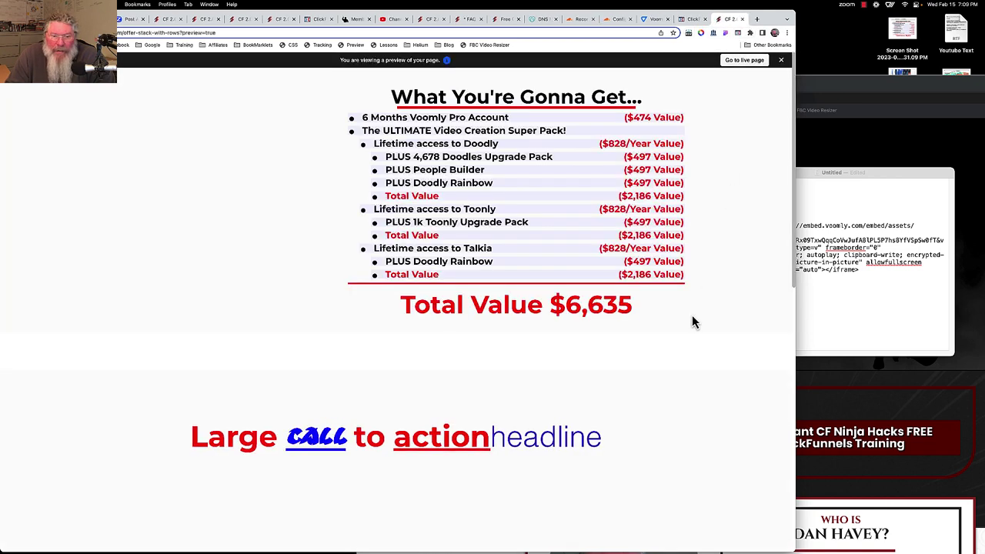
pyautogui.scroll(-5, 692, 324)
pyautogui.scroll(-1, 692, 319)
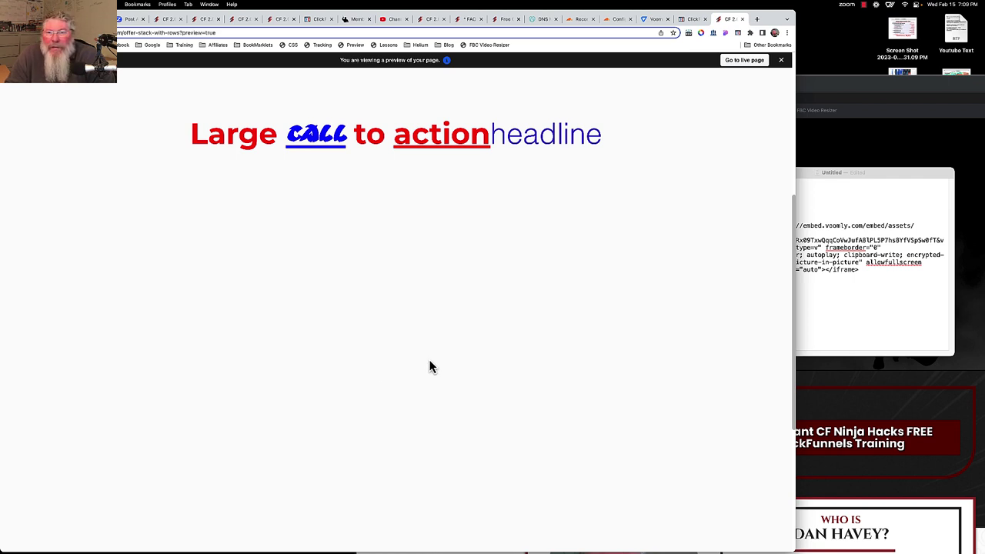
# Close Voomly's Share dialog and copy the script embed code with Iframe unchecked.
pyautogui.click(655, 19)
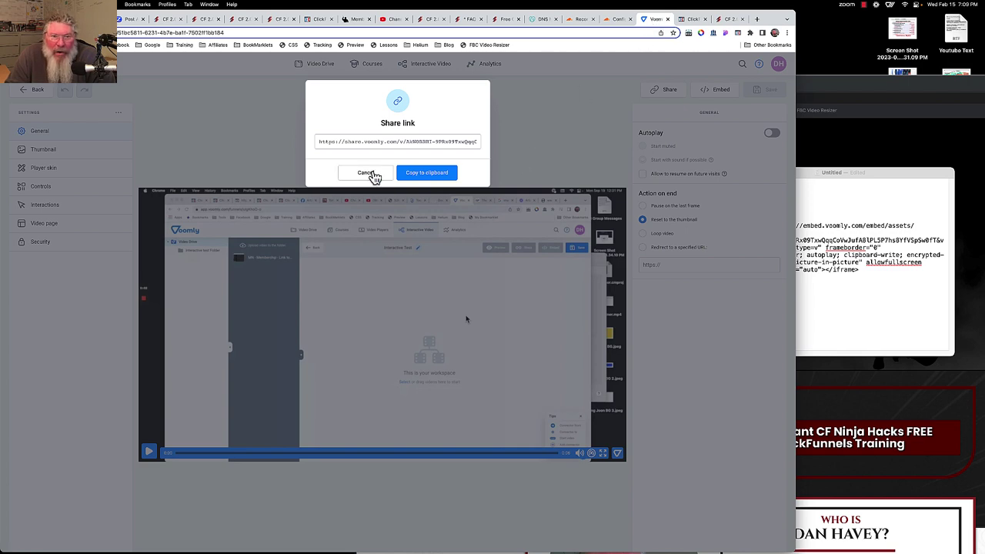
pyautogui.click(373, 175)
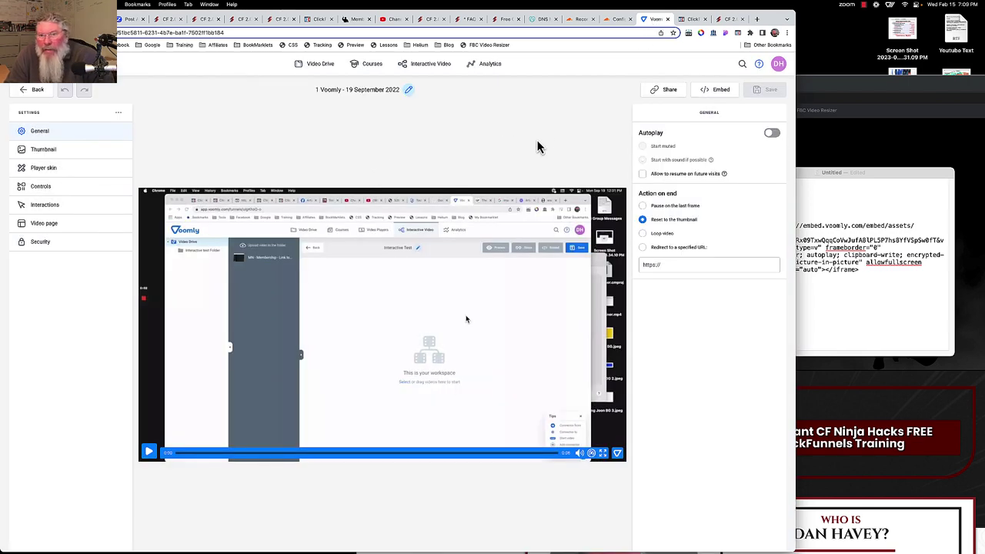
pyautogui.click(718, 92)
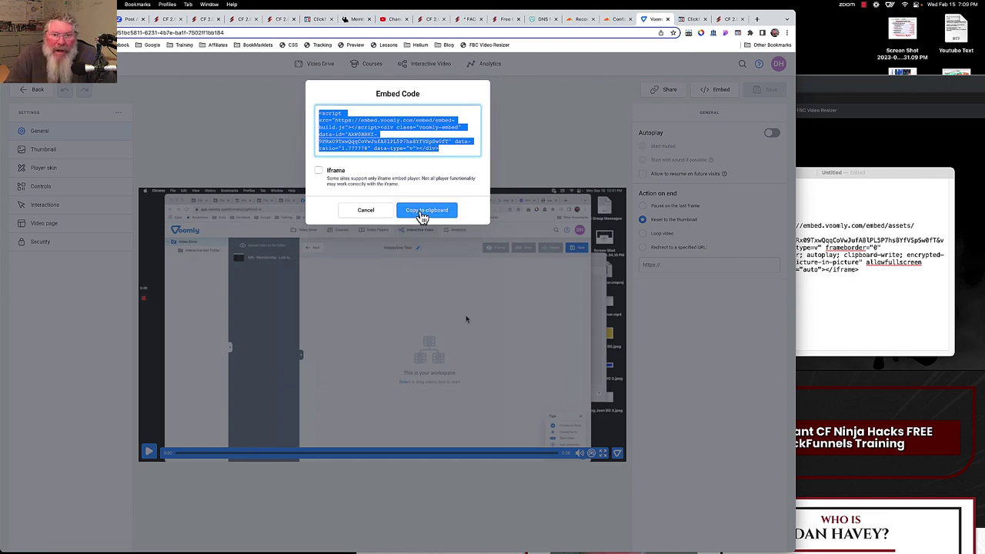
pyautogui.click(422, 214)
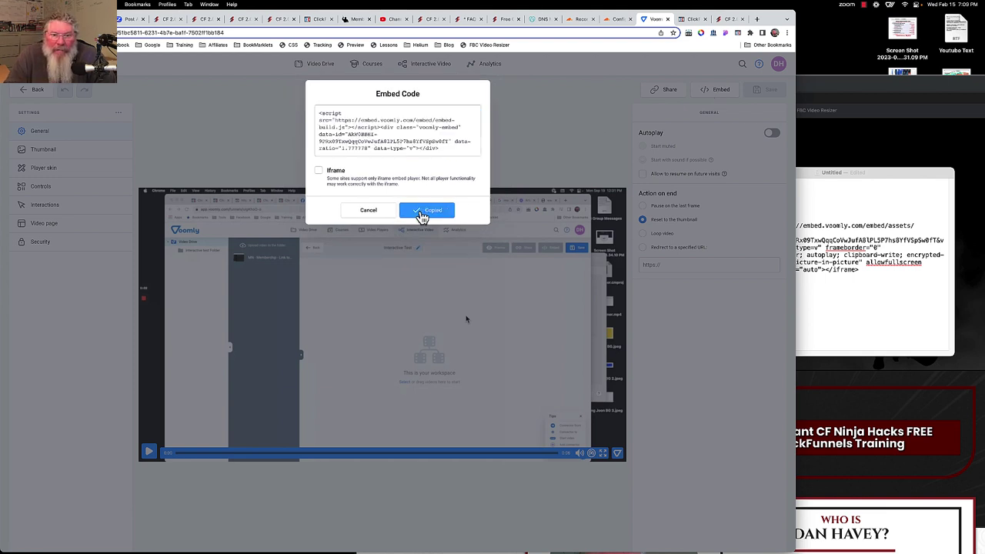
# Replace the share link in Video URL with the Voomly script embed code, save, and view the preview.
pyautogui.click(690, 19)
pyautogui.click(727, 160)
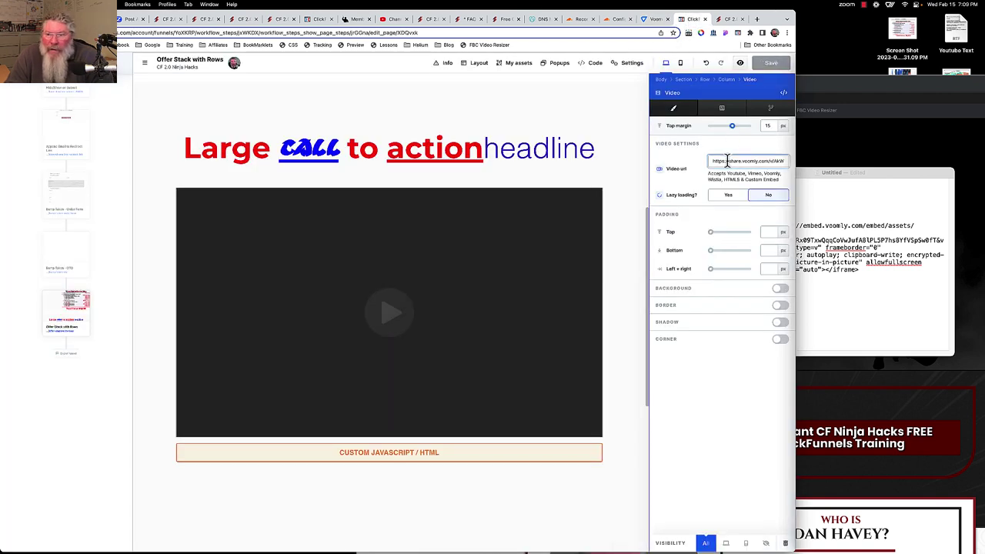
pyautogui.press('super+a')
pyautogui.press('BackSpace')
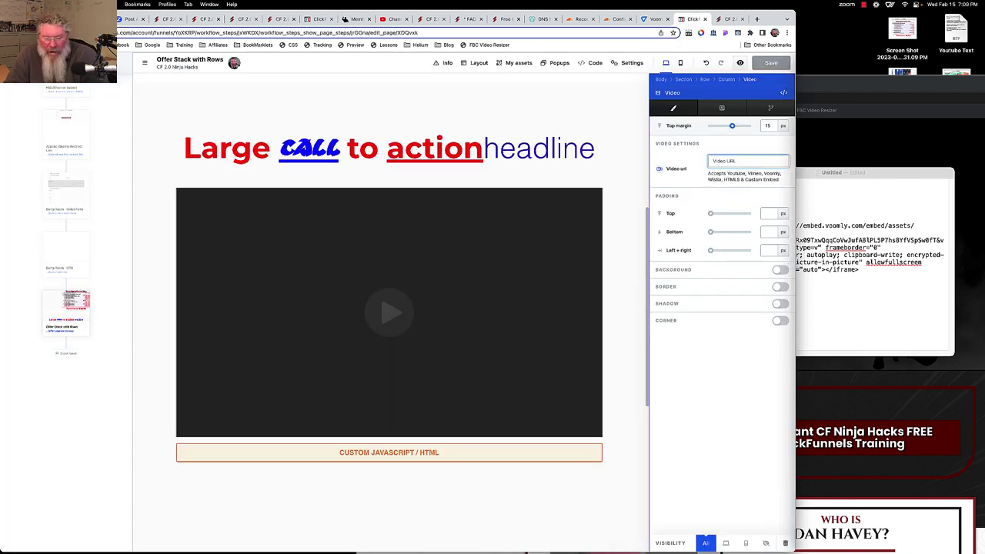
pyautogui.press('super+v')
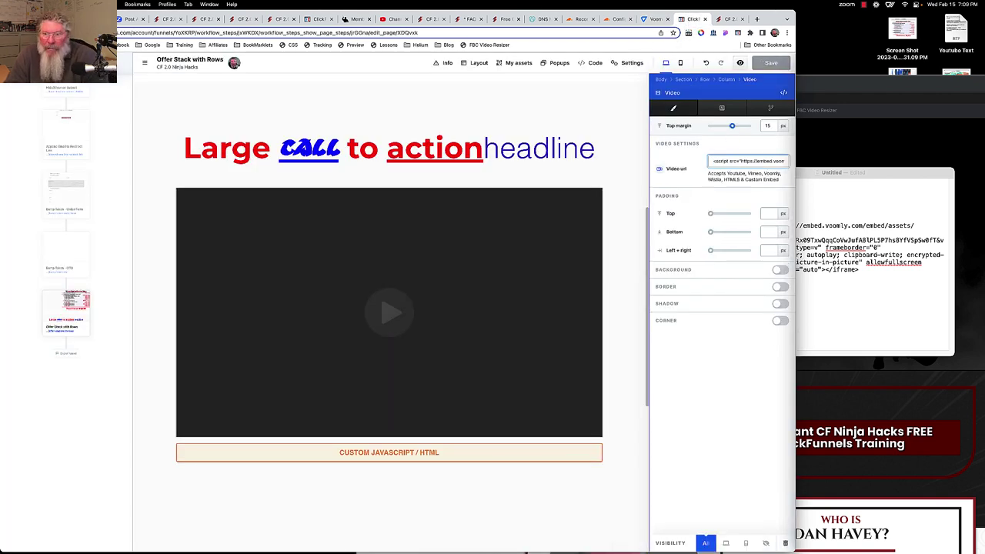
pyautogui.click(772, 65)
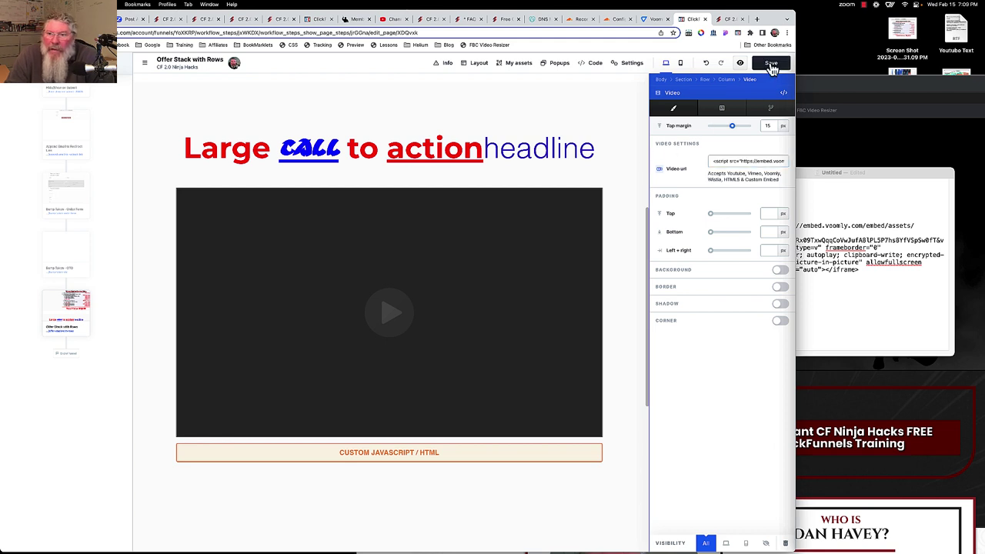
pyautogui.click(728, 19)
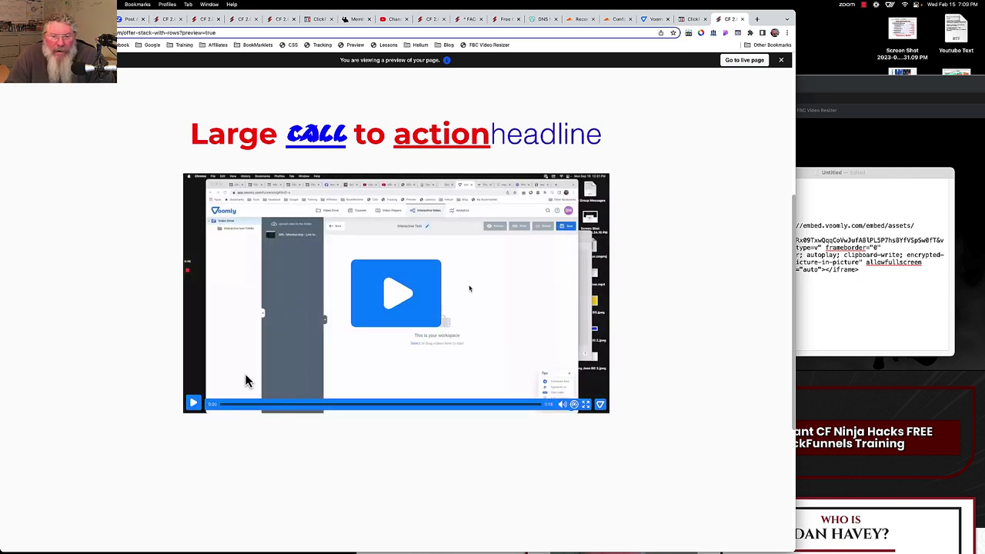
# Tick Iframe in Voomly's Embed Code and copy the iframe version of the code.
pyautogui.click(656, 23)
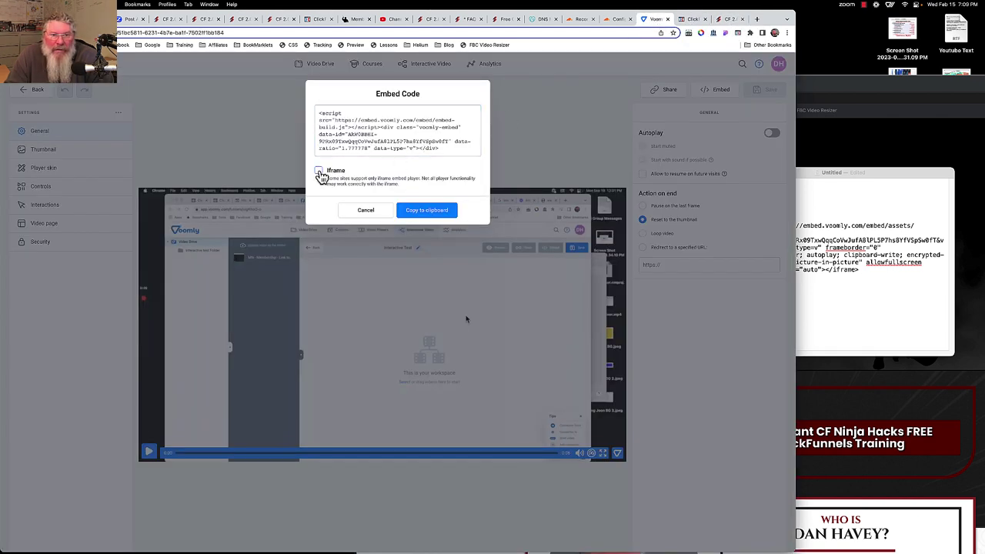
pyautogui.click(320, 172)
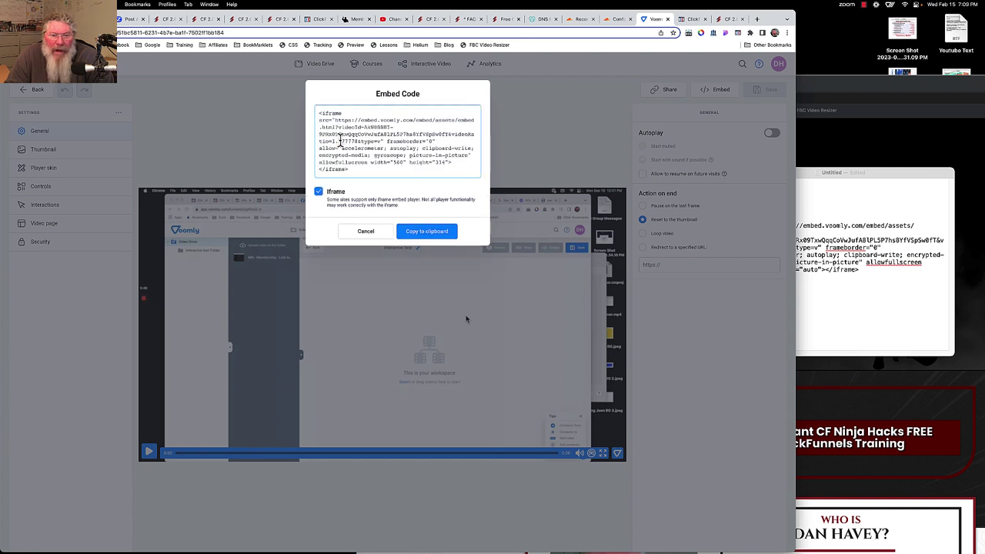
pyautogui.click(422, 237)
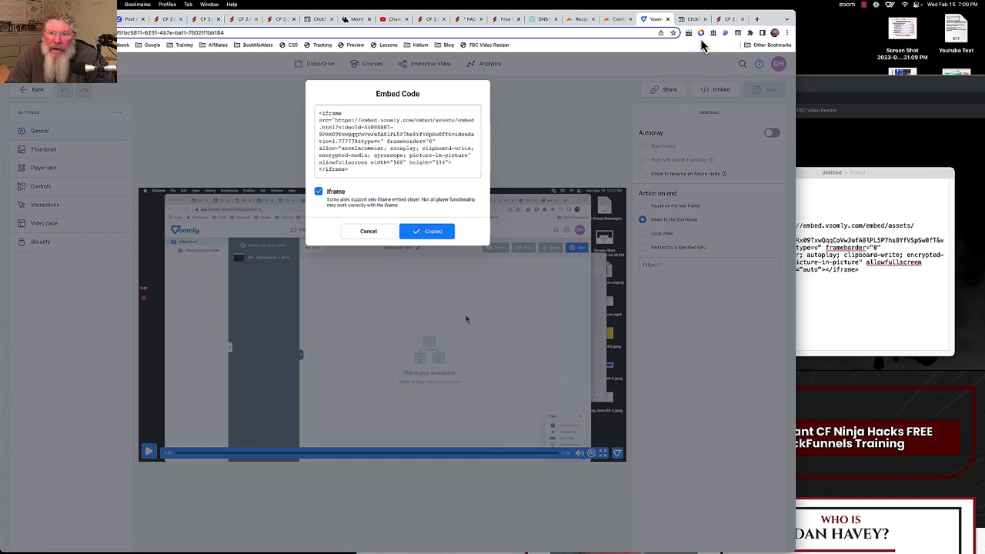
pyautogui.click(689, 21)
# Swap the script code in Video URL for the iframe embed code and preview the page.
pyautogui.click(747, 160)
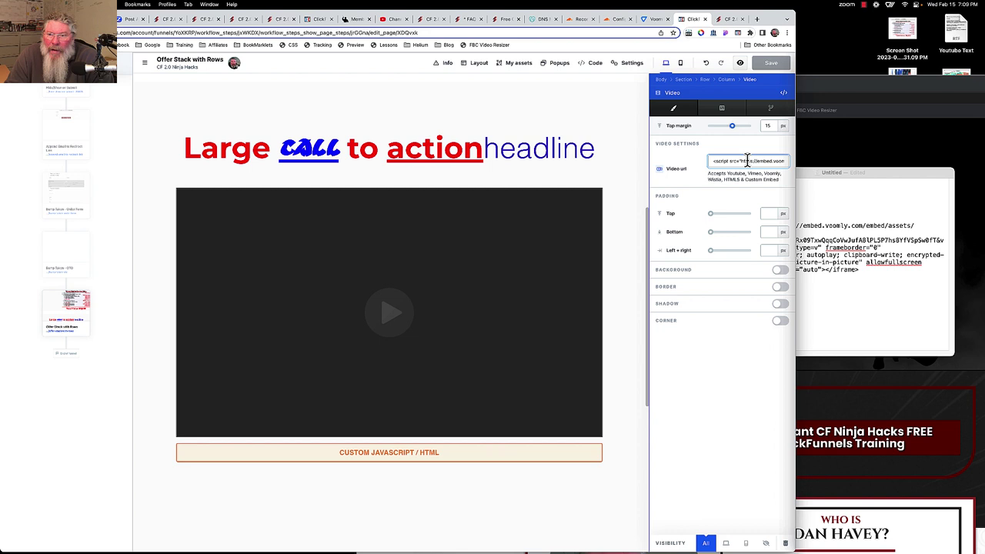
pyautogui.press('super+a')
pyautogui.press('BackSpace')
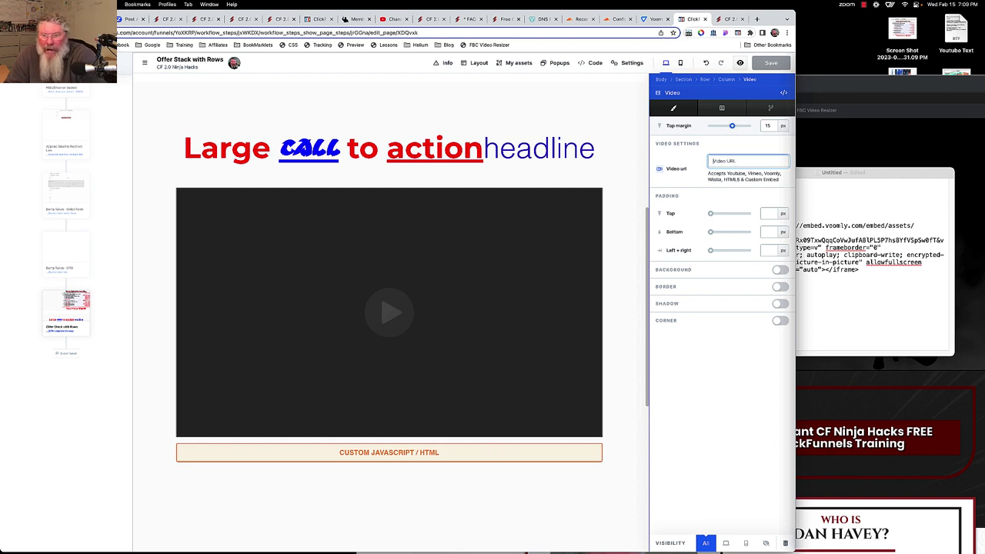
pyautogui.press('super+v')
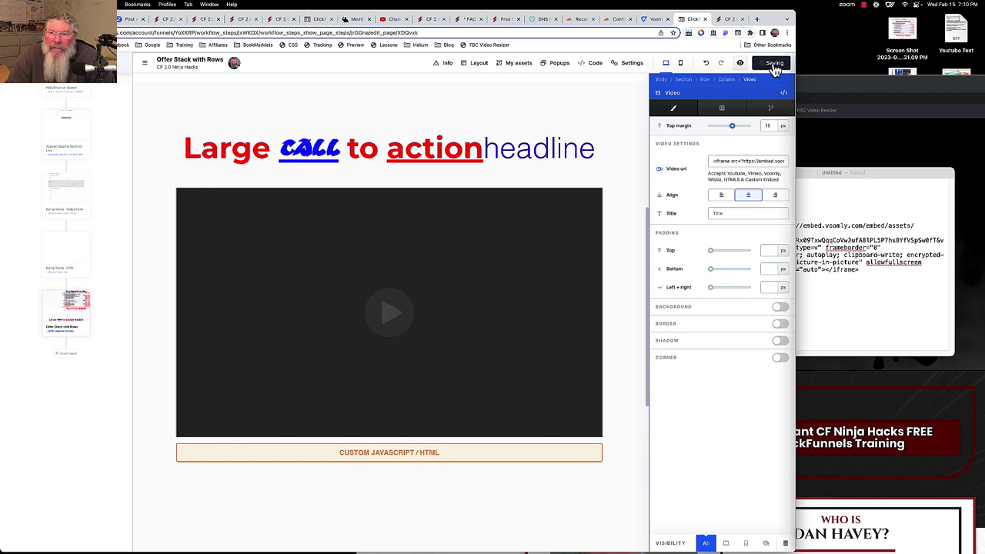
pyautogui.click(741, 64)
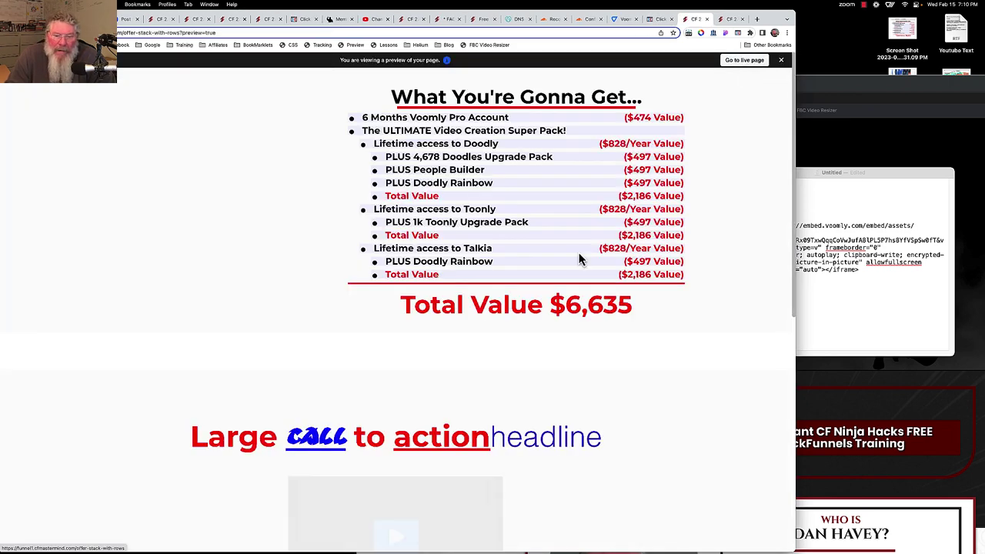
pyautogui.scroll(-5, 581, 260)
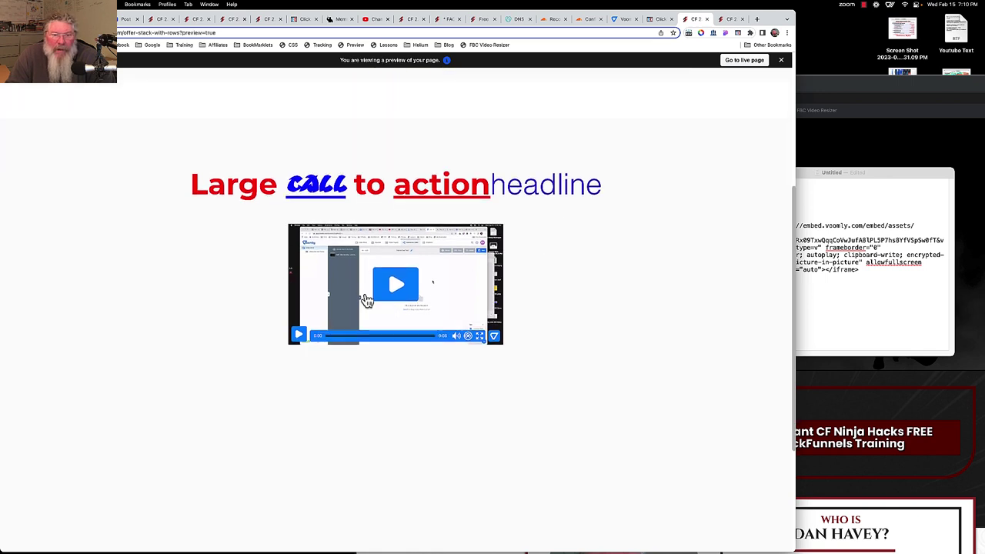
# Paste the iframe code into the TextEdit note, change its width to 100%, and select the snippet.
pyautogui.click(851, 192)
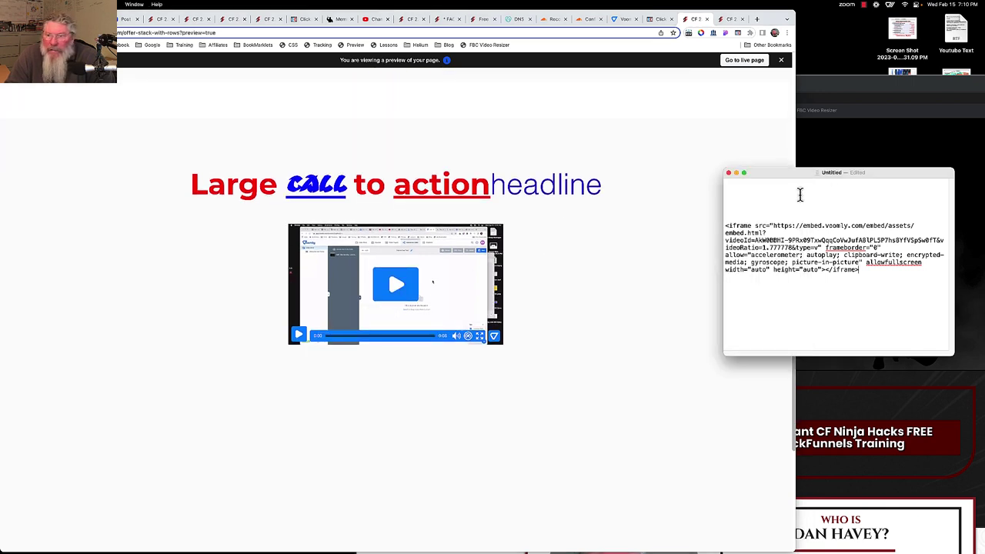
pyautogui.press('super+v')
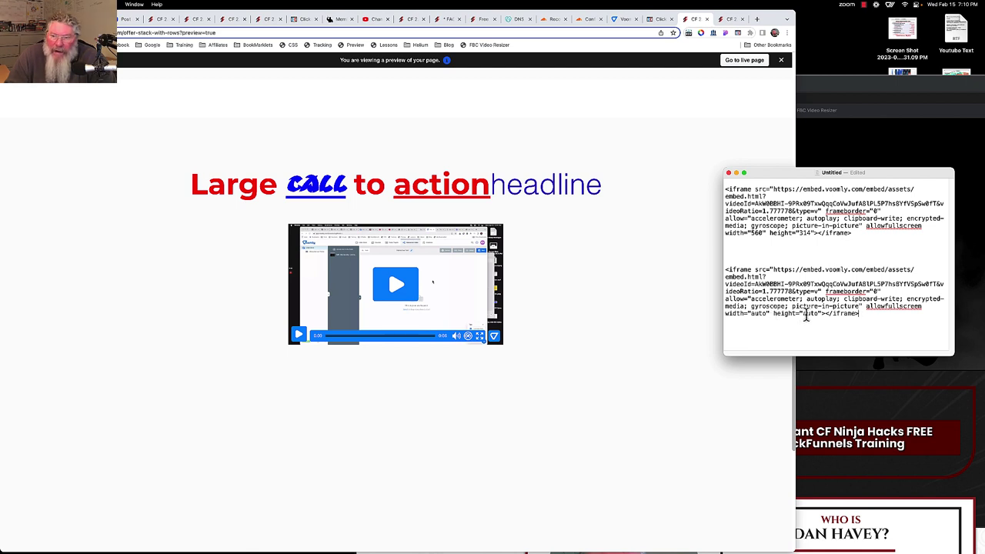
pyautogui.moveTo(766, 314); pyautogui.dragTo(752, 315)
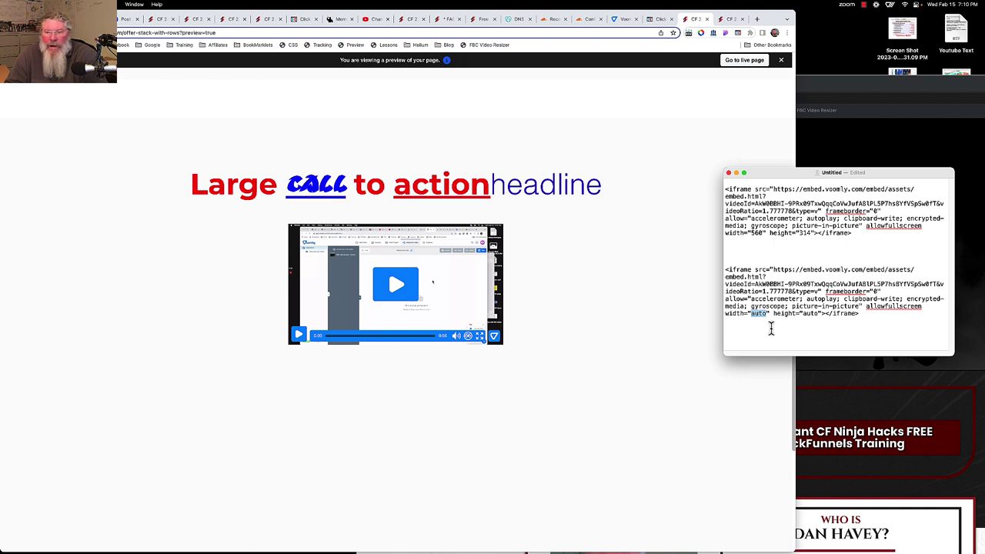
pyautogui.write('100')
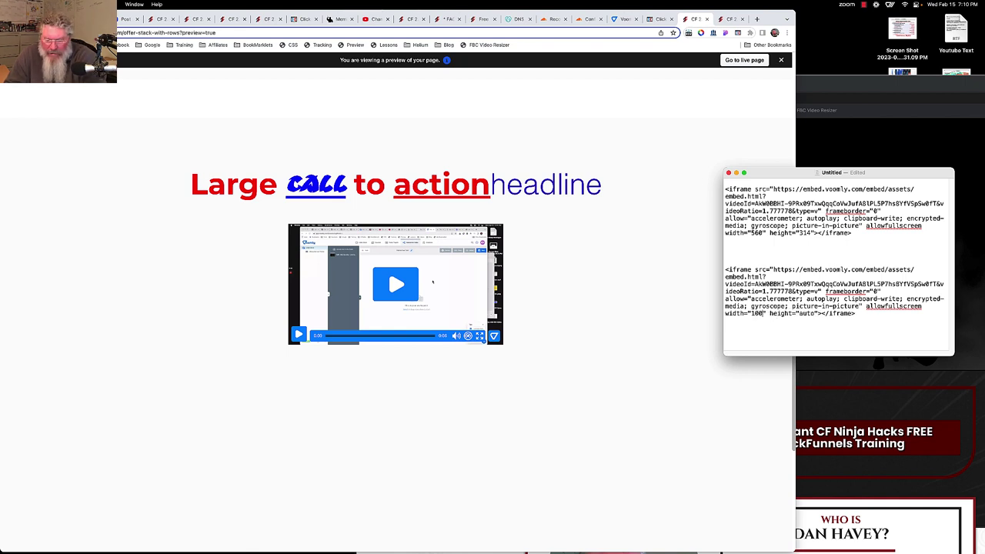
pyautogui.write('%')
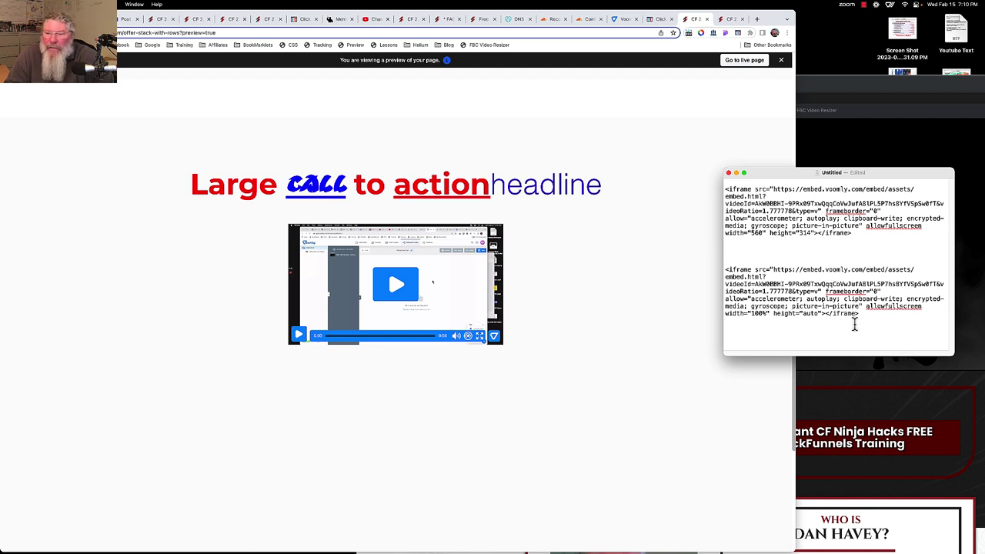
pyautogui.moveTo(860, 314); pyautogui.dragTo(720, 269)
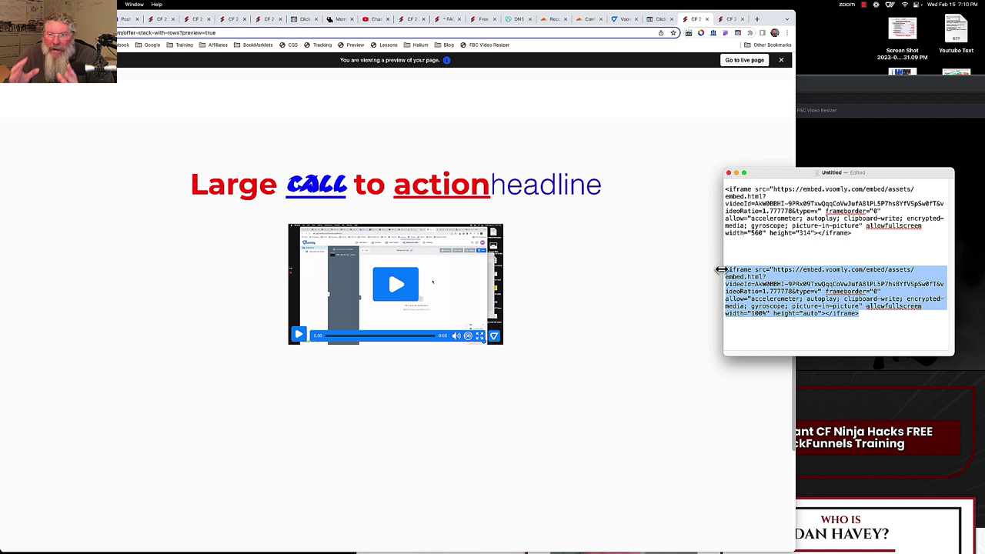
# Paste the 100%-width iframe code over the Video URL contents and save the page.
pyautogui.click(660, 19)
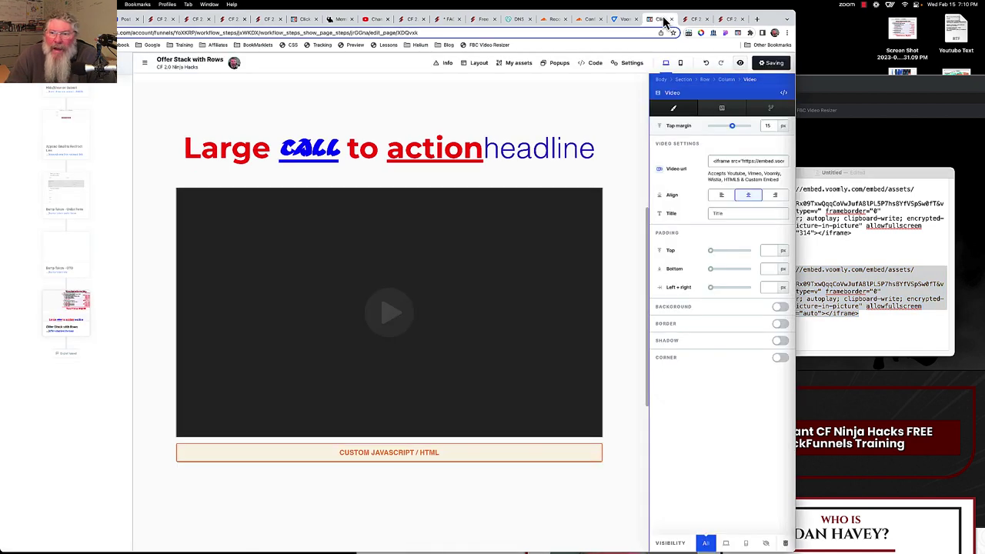
pyautogui.click(728, 162)
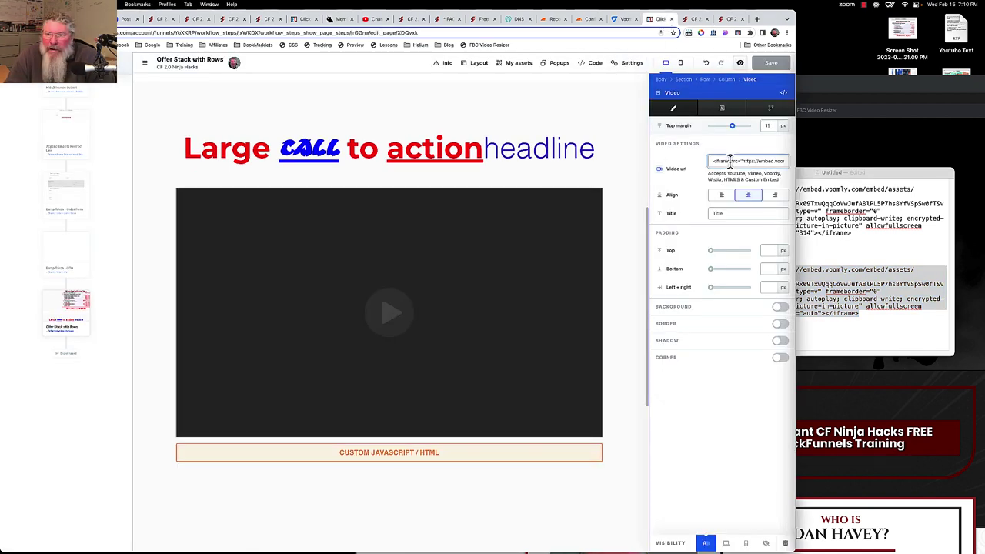
pyautogui.hotkey('ctrl', 'a')
pyautogui.hotkey('ctrl', 'v')
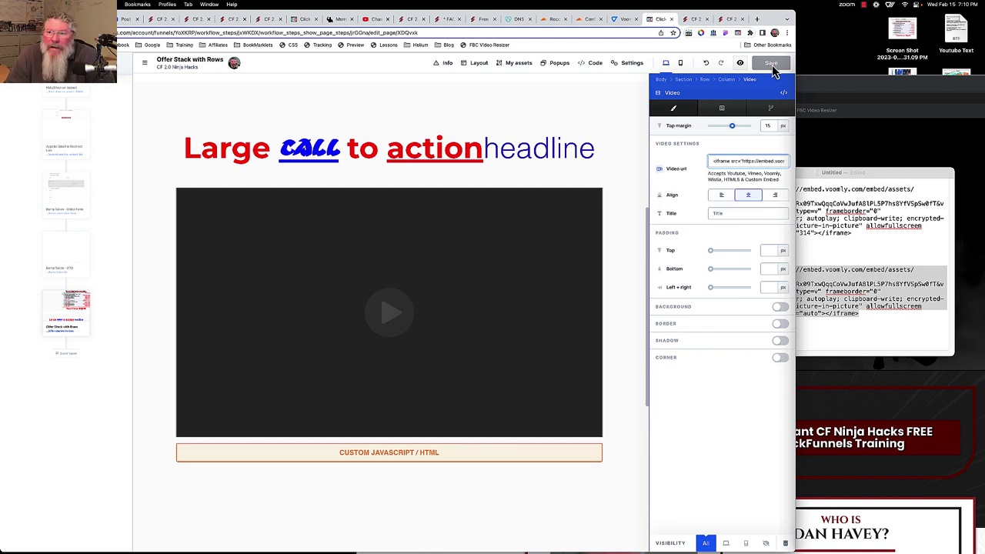
pyautogui.click(773, 66)
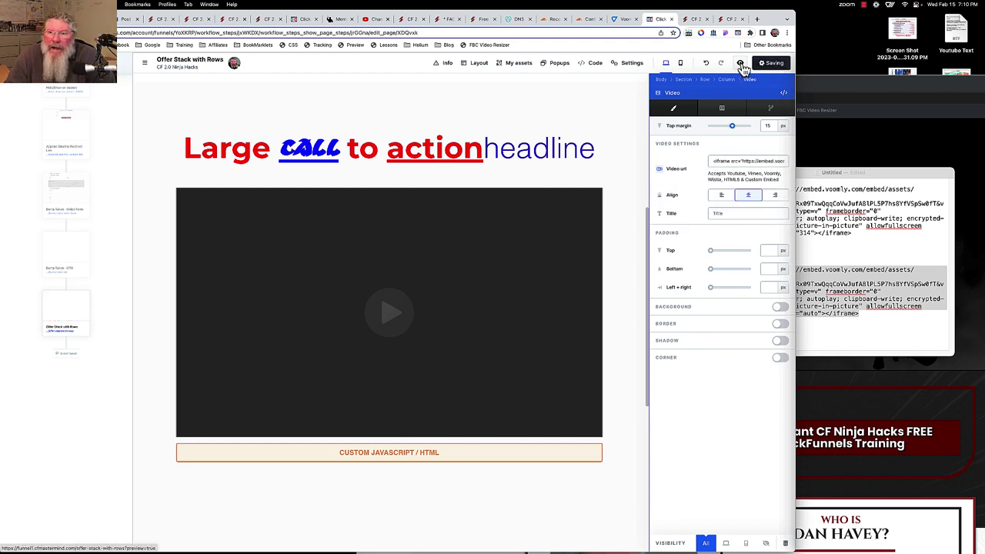
# Preview the page and scroll down to the larger Voomly player.
pyautogui.click(740, 65)
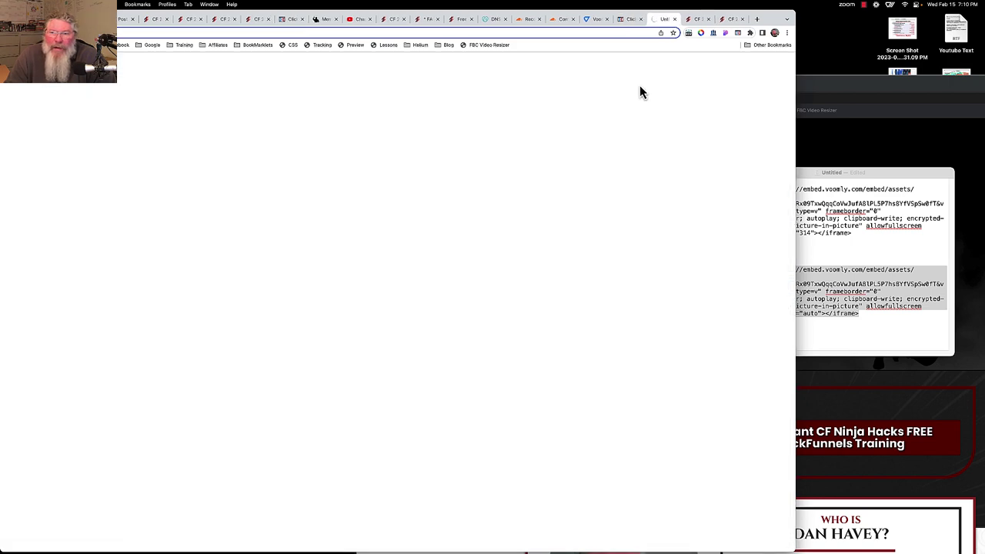
pyautogui.scroll(-4, 657, 195)
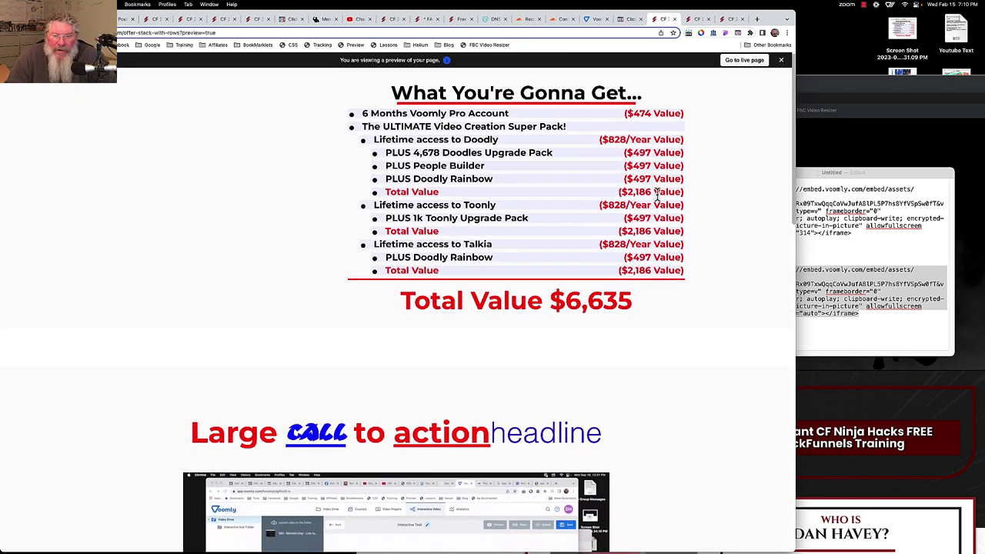
pyautogui.scroll(-4, 657, 194)
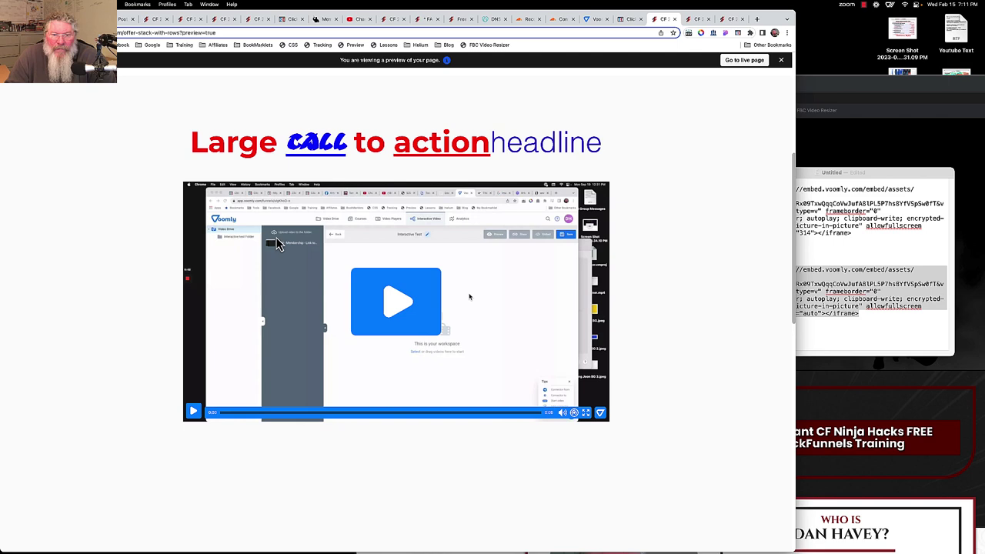
# Return to Voomly, untick Iframe, and copy the script embed code.
pyautogui.click(628, 19)
pyautogui.click(597, 19)
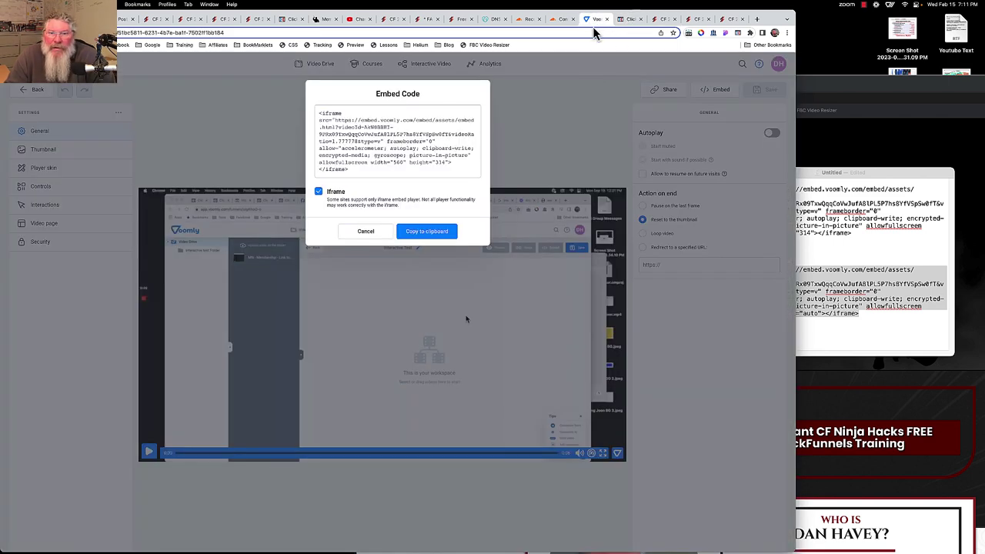
pyautogui.click(319, 191)
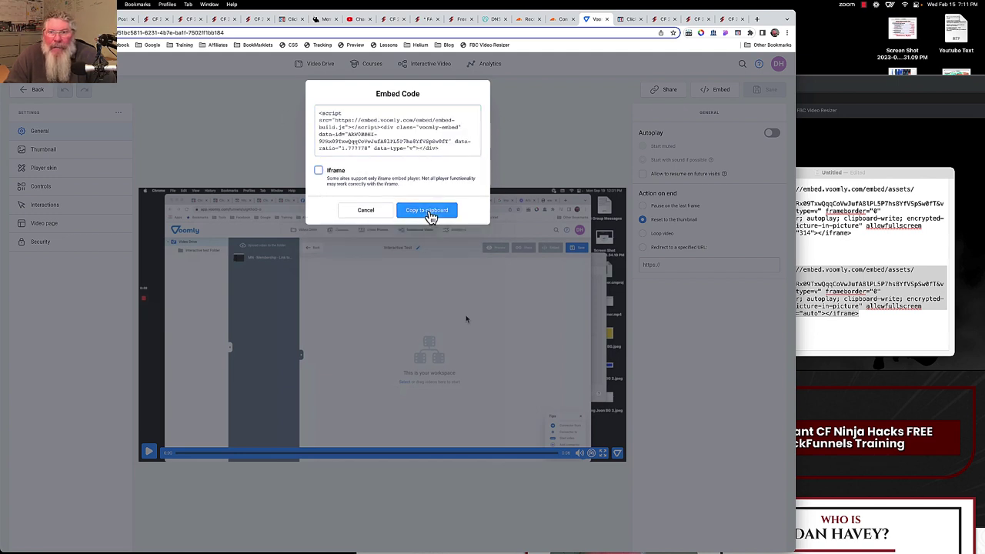
pyautogui.click(431, 212)
# Select the Custom JavaScript/HTML element below the video and open its code editor.
pyautogui.click(627, 20)
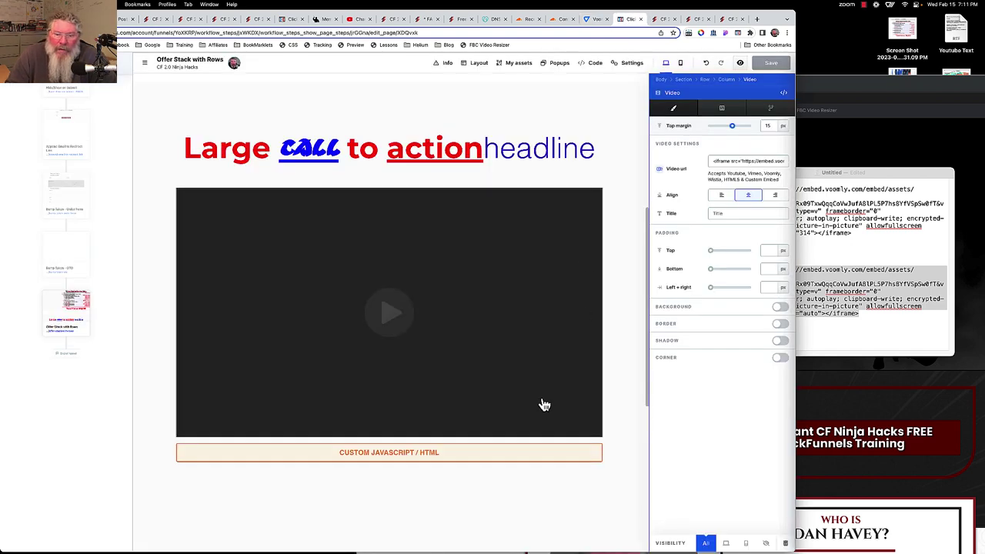
pyautogui.click(456, 453)
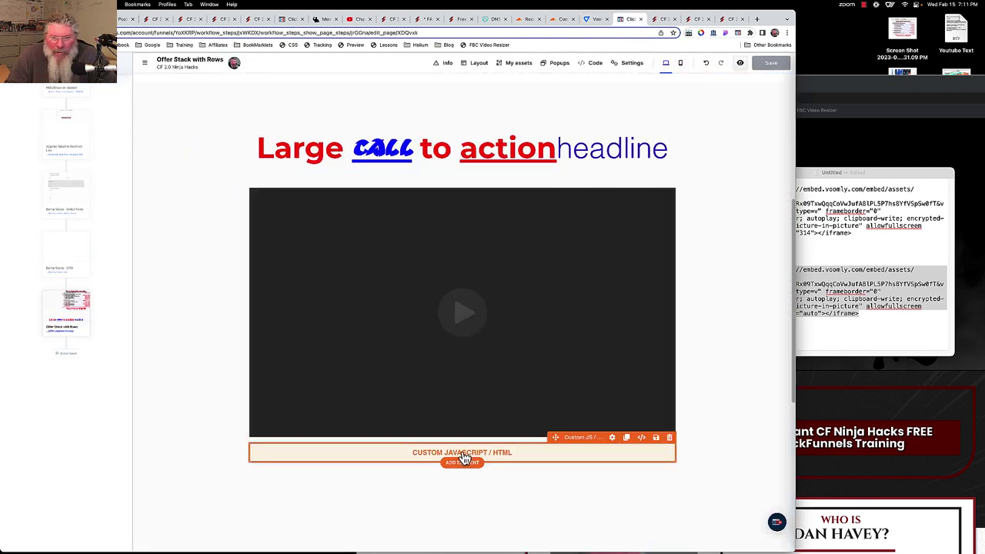
pyautogui.click(710, 151)
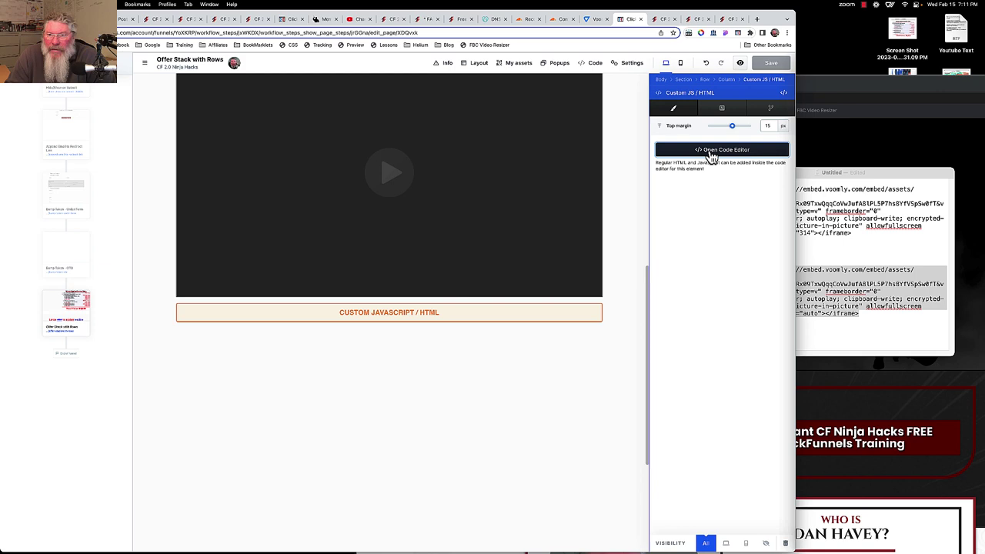
pyautogui.click(666, 22)
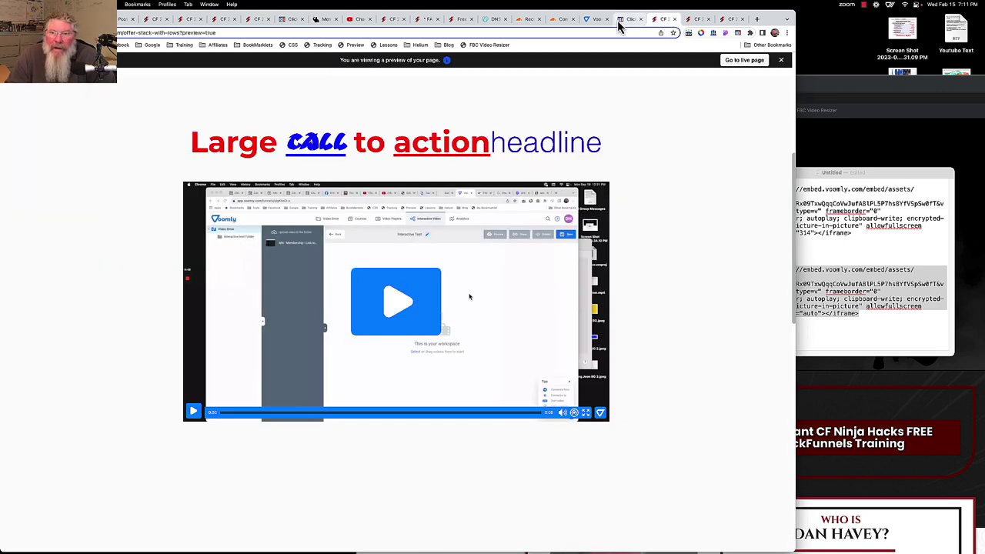
# Copy Voomly's script embed code into the Custom JS/HTML editor.
pyautogui.click(594, 20)
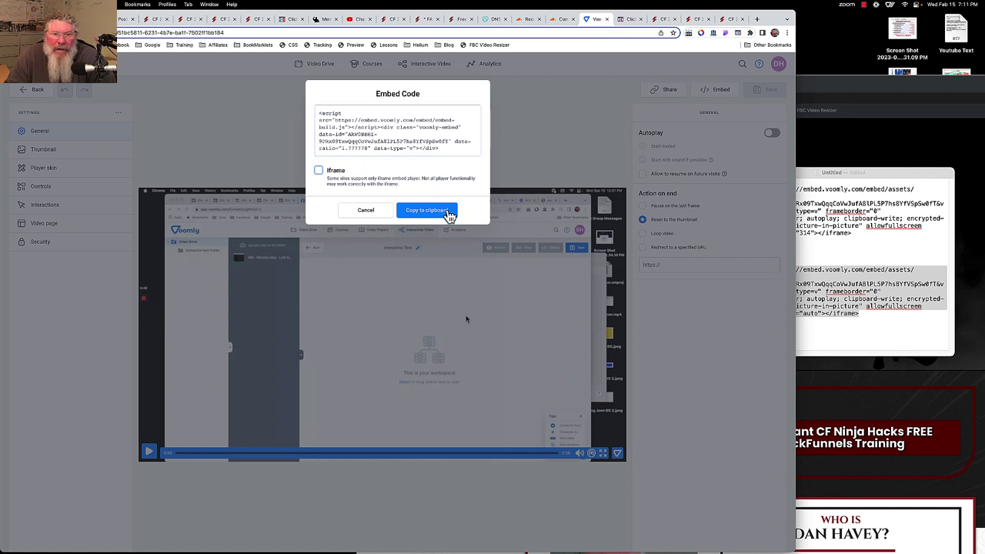
pyautogui.click(433, 213)
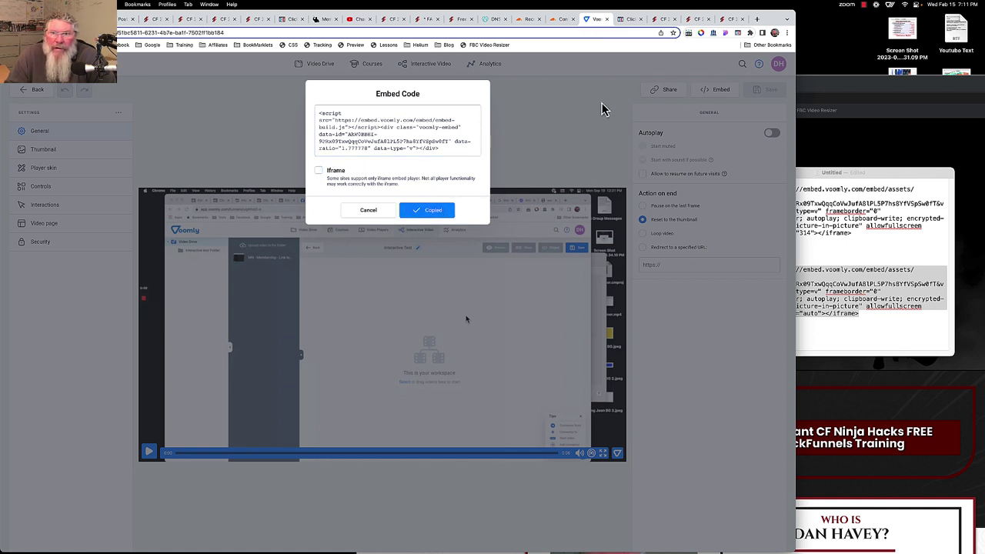
pyautogui.click(626, 21)
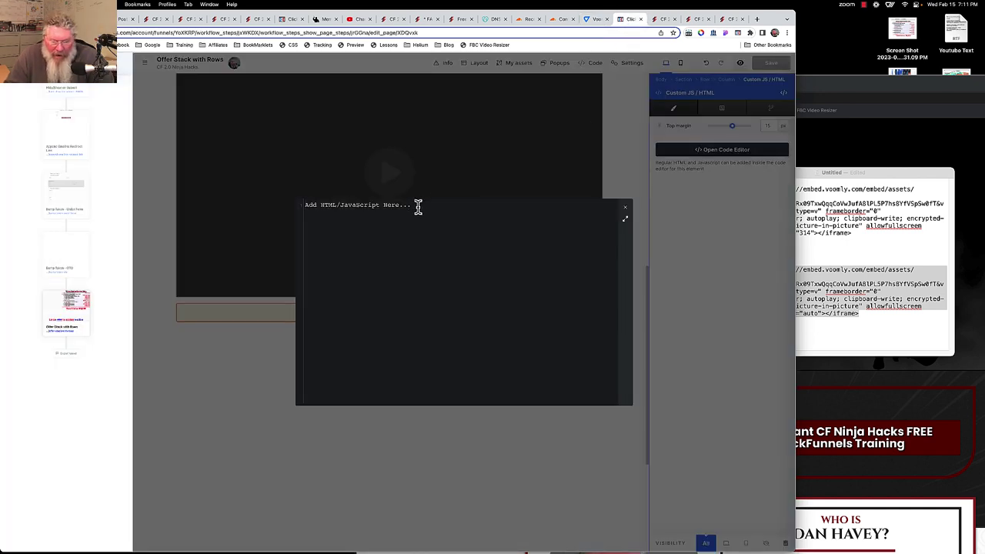
pyautogui.press('super+v')
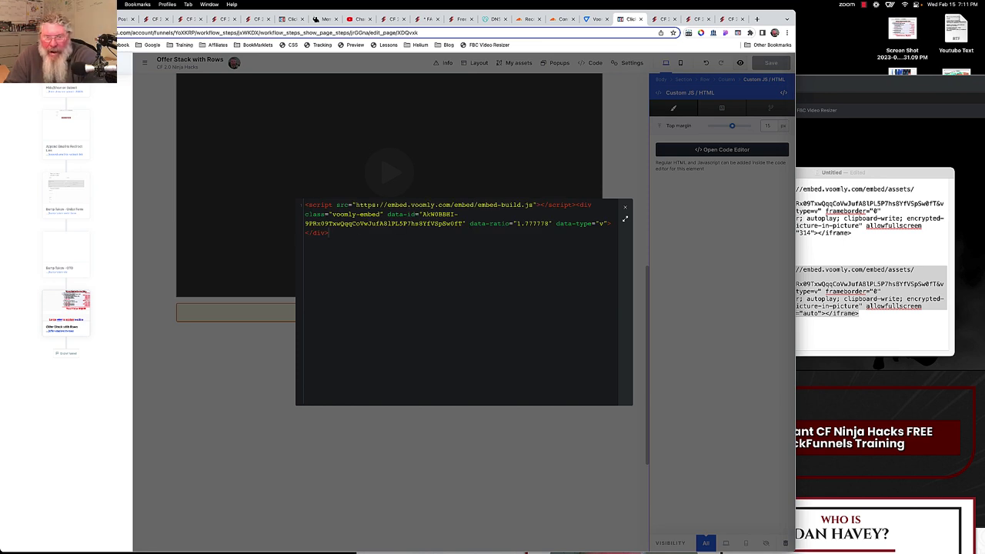
# Paste the full-width iframe code from TextEdit below the script and close the editor.
pyautogui.click(860, 308)
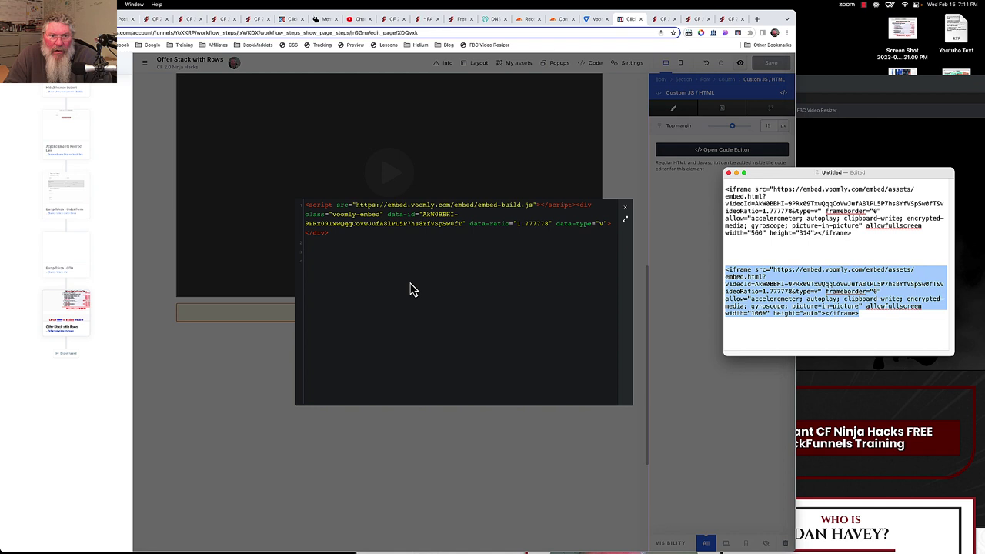
pyautogui.click(344, 260)
pyautogui.press('super+v')
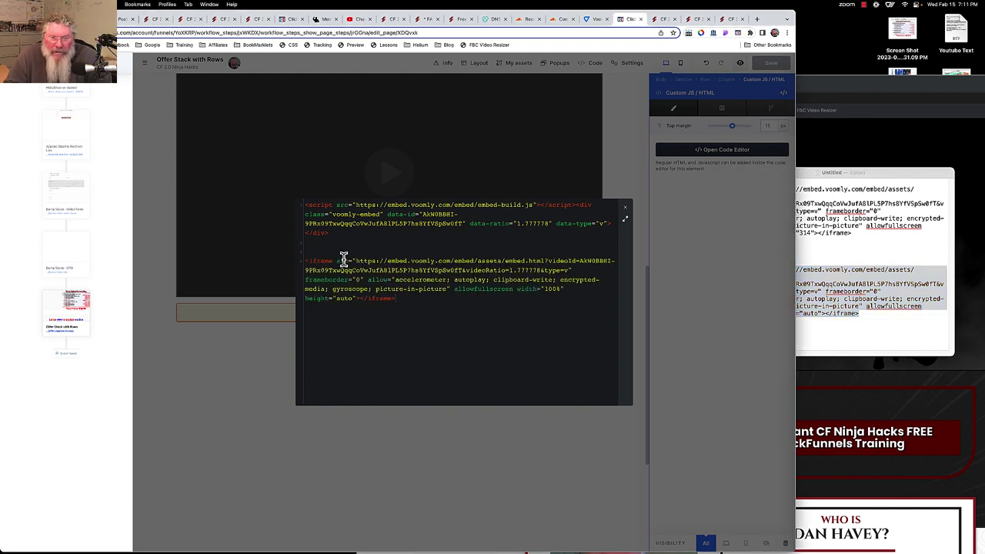
pyautogui.click(622, 154)
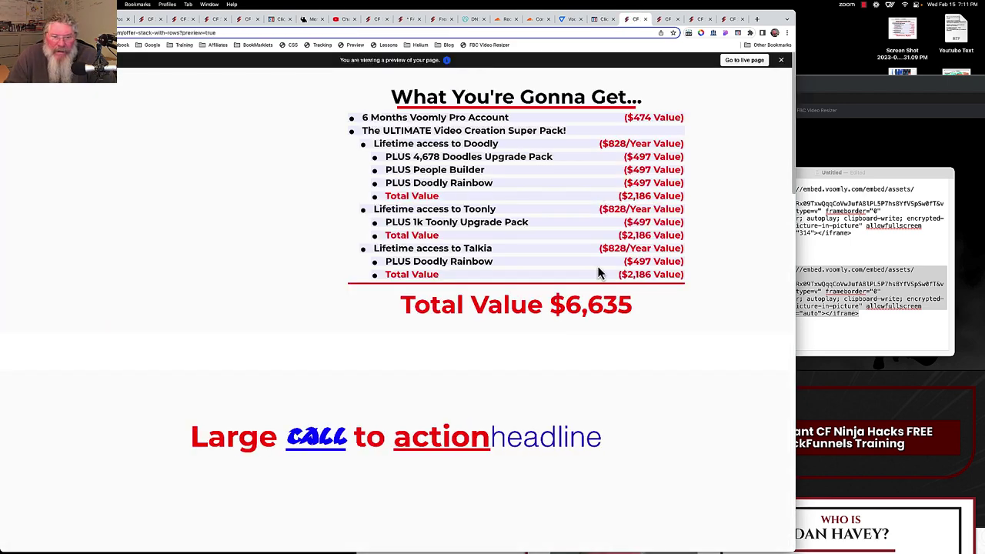
# Scroll the preview down to check the embedded Voomly video, then return to the page editor.
pyautogui.scroll(-5, 599, 274)
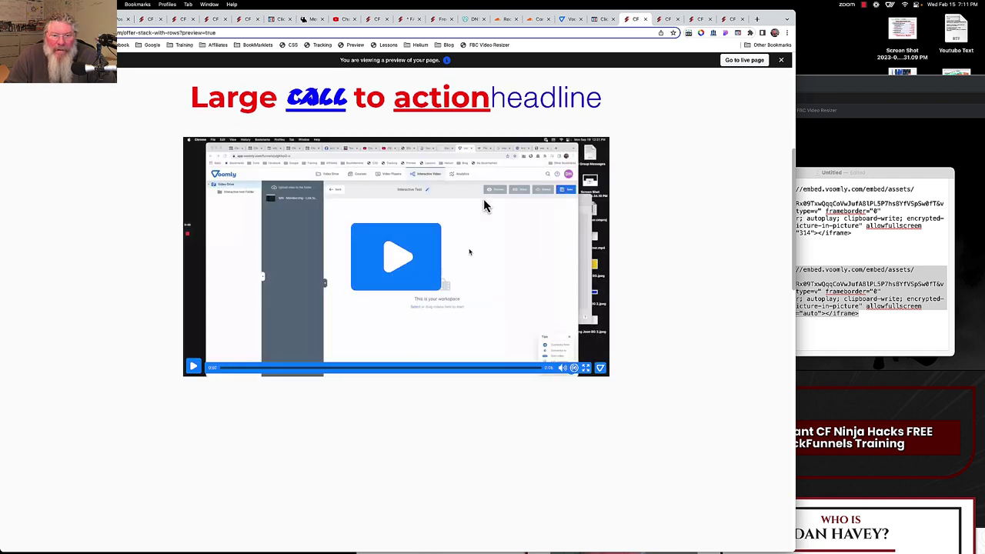
pyautogui.scroll(-4, 471, 231)
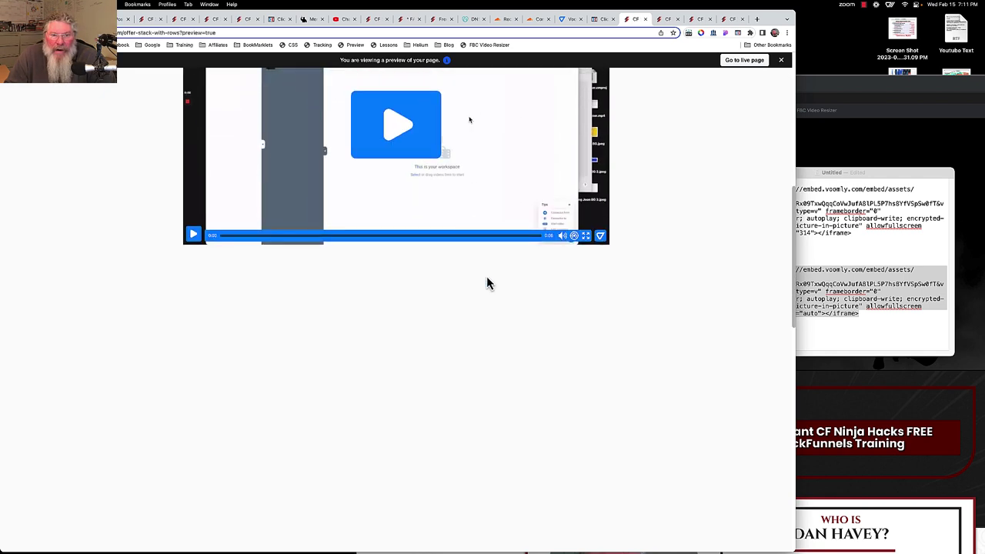
pyautogui.click(603, 22)
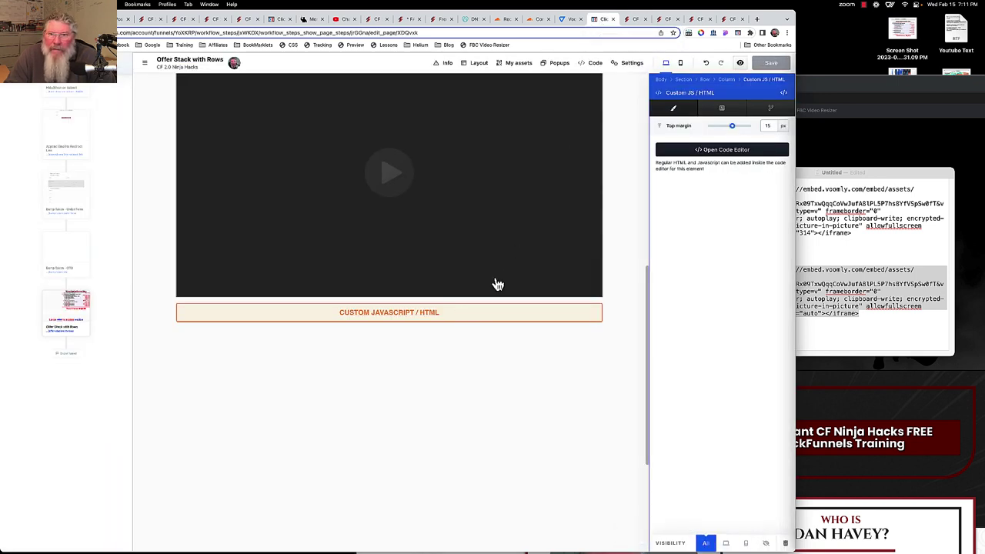
# Switch Voomly's embed code back to the iframe version and copy it.
pyautogui.click(572, 20)
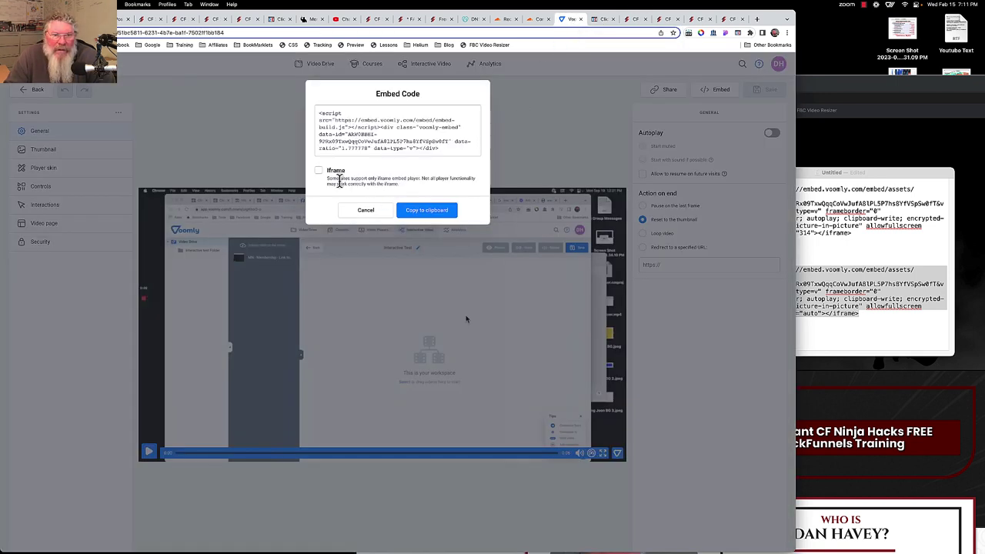
pyautogui.click(320, 171)
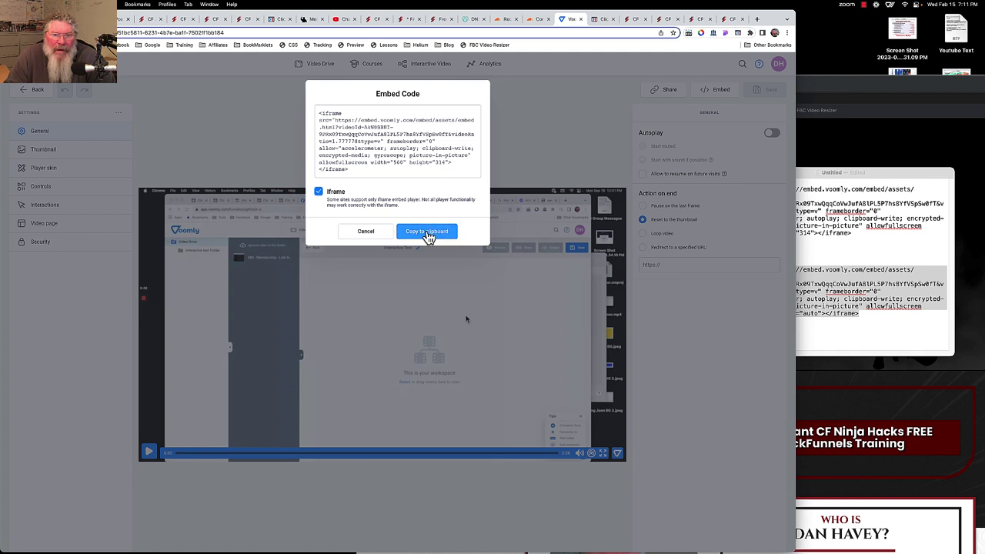
pyautogui.click(429, 234)
pyautogui.click(603, 21)
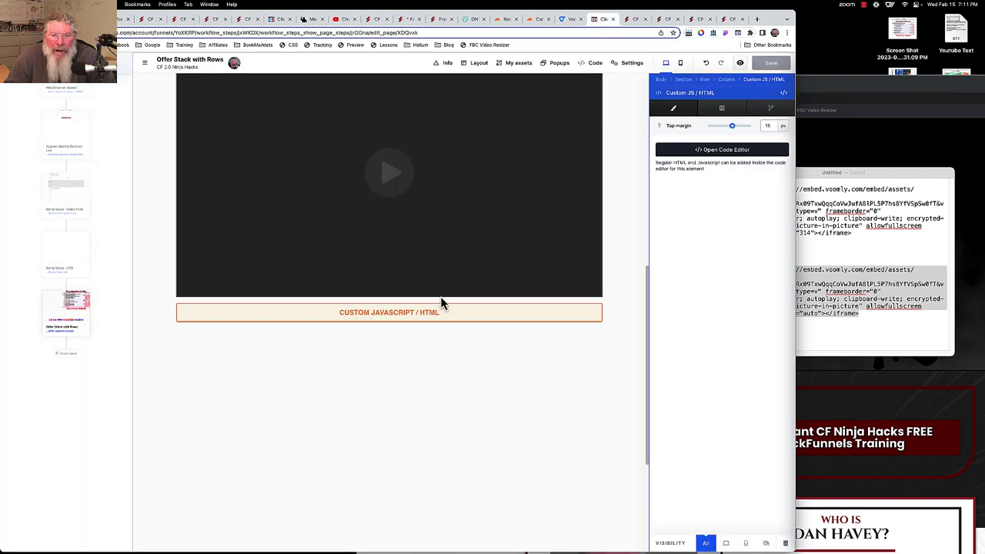
# Replace the custom HTML element's iframe code from frameborder onward with Voomly's iframe, then save and preview.
pyautogui.click(433, 317)
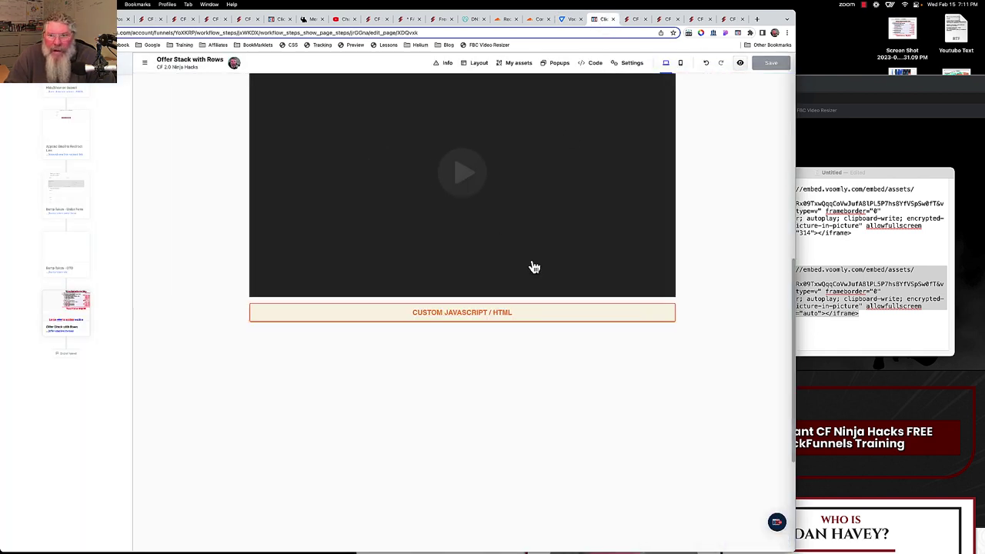
pyautogui.click(551, 312)
pyautogui.click(722, 152)
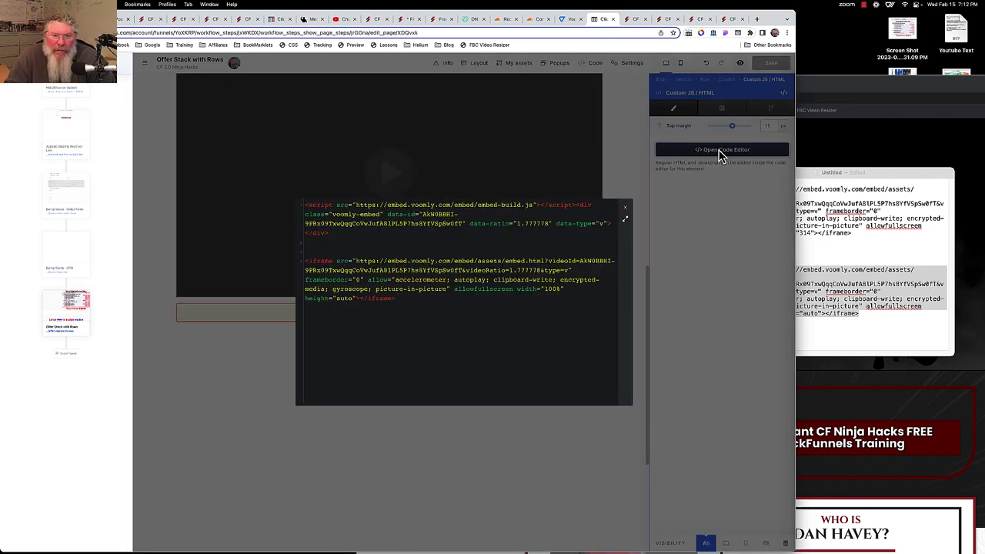
pyautogui.moveTo(409, 298); pyautogui.dragTo(309, 264)
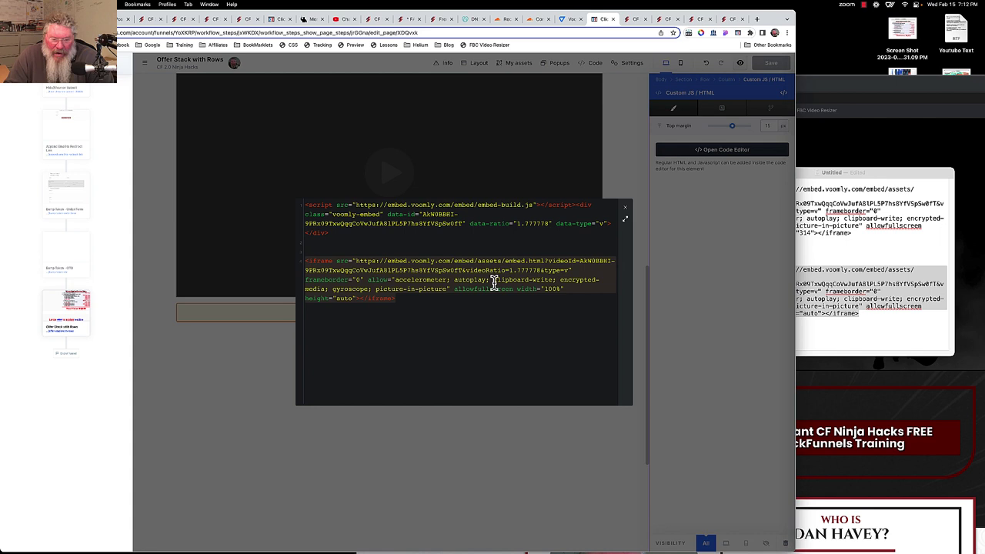
pyautogui.press('cmd+v')
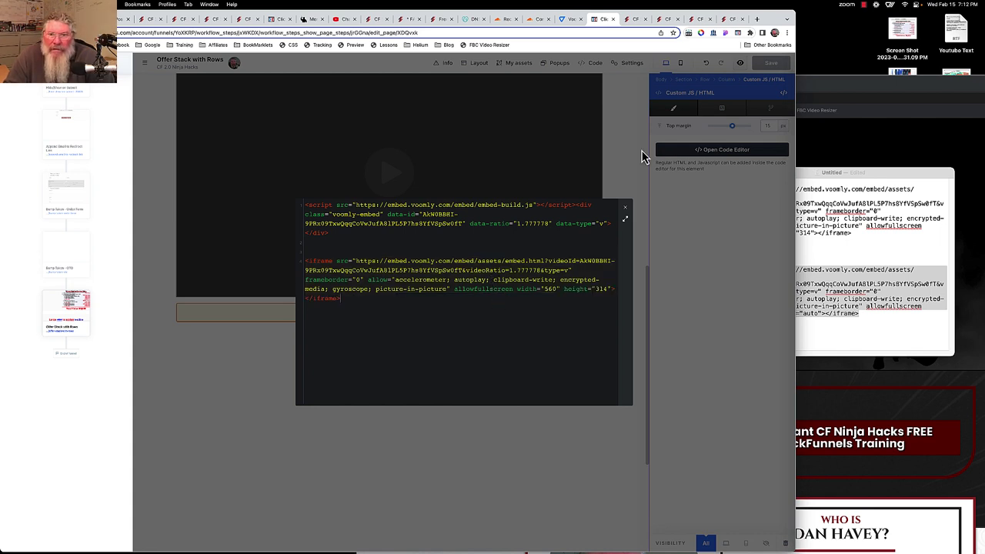
pyautogui.click(775, 65)
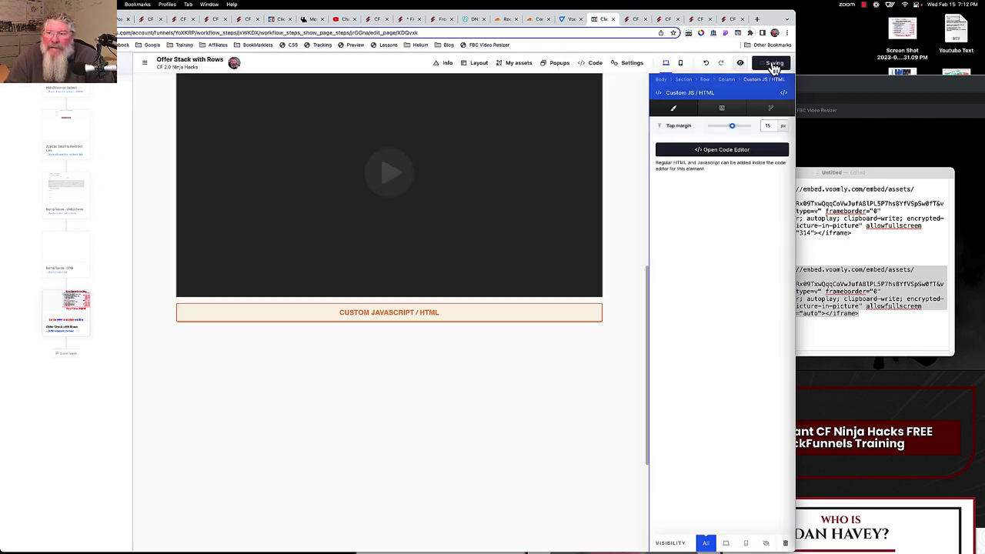
pyautogui.click(741, 65)
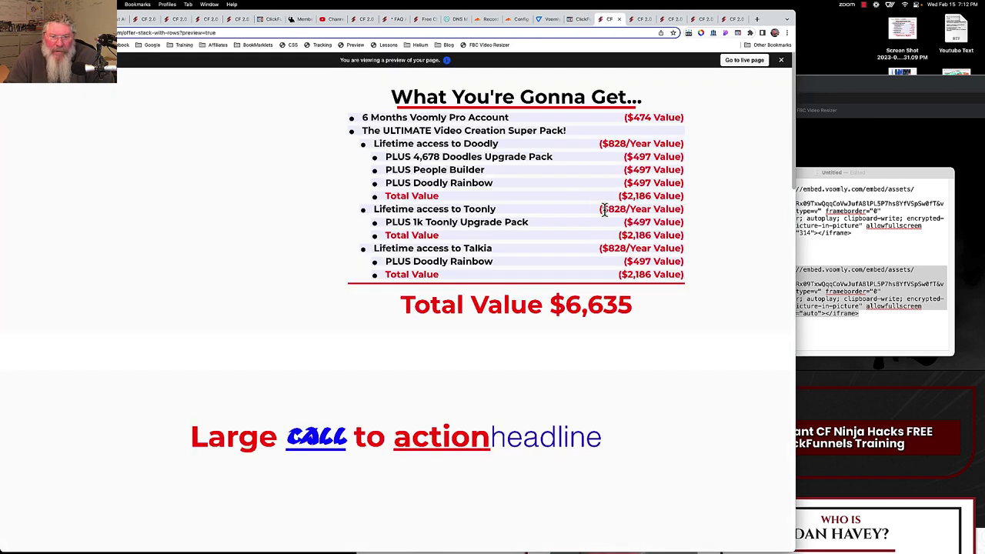
# Scroll through the preview to inspect the large and smaller Voomly players, then return to the editor.
pyautogui.scroll(-5, 605, 215)
pyautogui.scroll(-3, 605, 218)
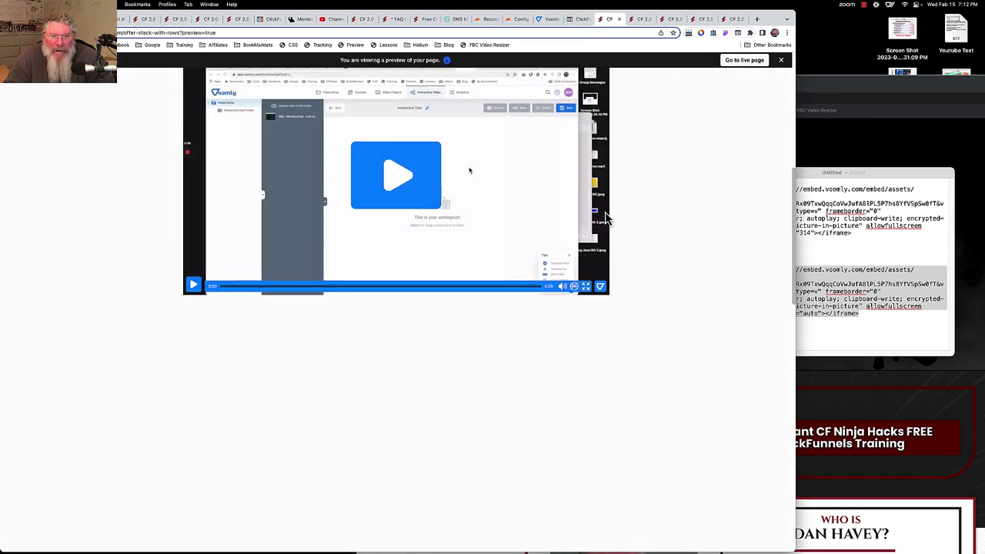
pyautogui.scroll(3, 605, 218)
pyautogui.scroll(-8, 605, 218)
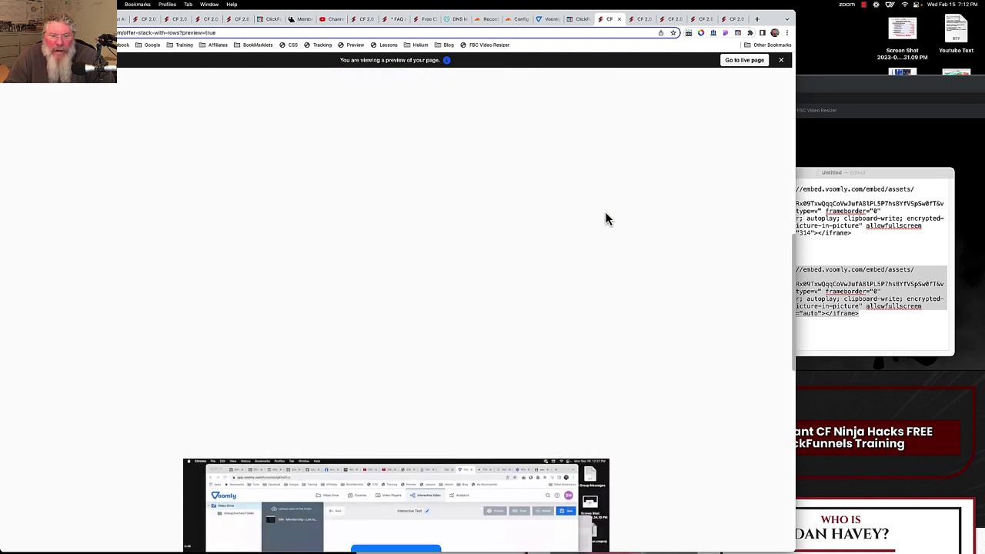
pyautogui.scroll(-3, 605, 218)
pyautogui.scroll(-5, 606, 218)
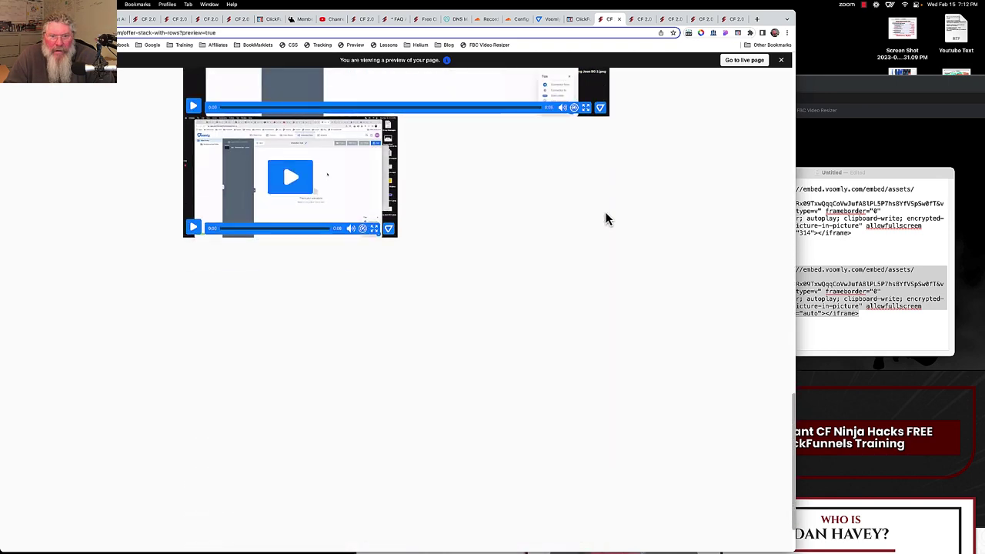
pyautogui.scroll(7, 605, 220)
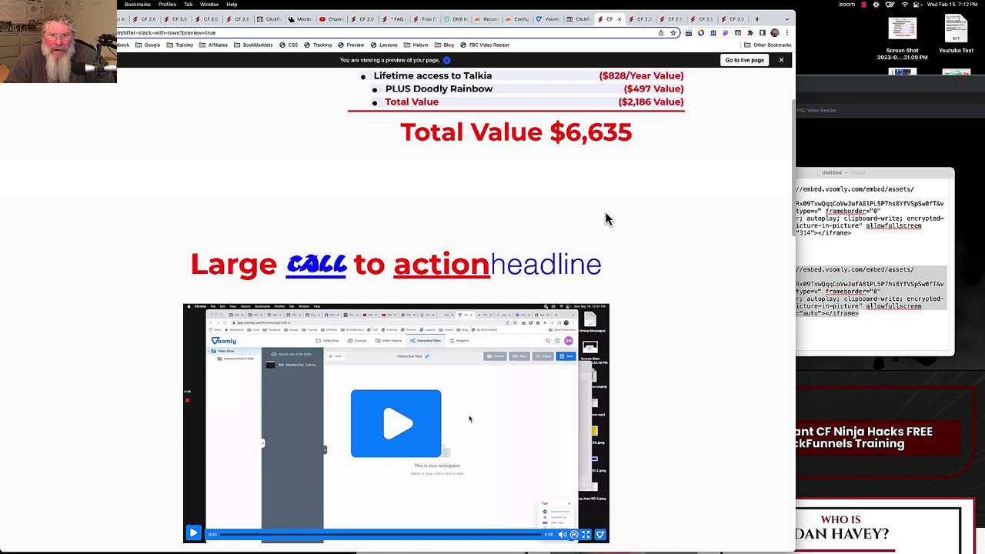
pyautogui.scroll(2, 605, 219)
pyautogui.click(578, 20)
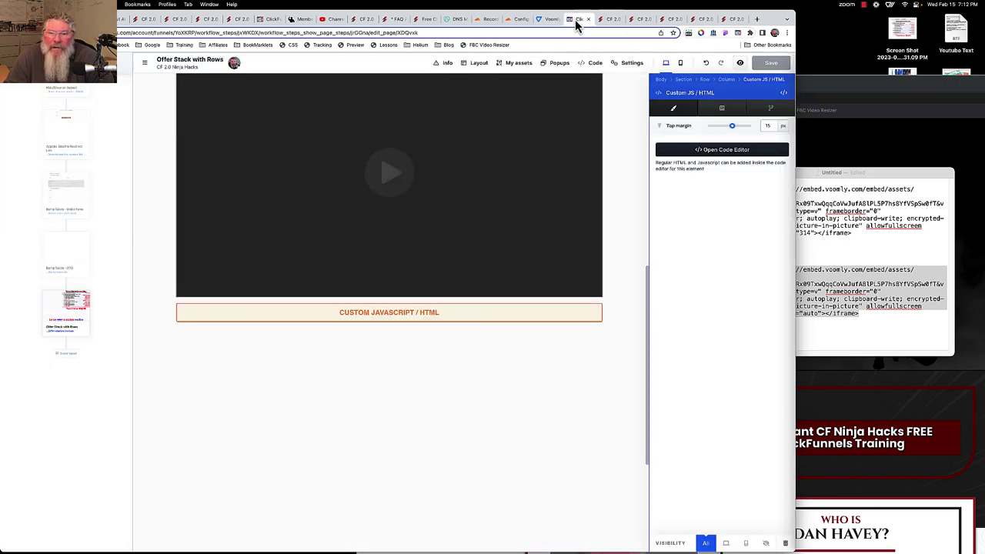
# Review the custom HTML block's embed code, then return to the page preview.
pyautogui.click(708, 150)
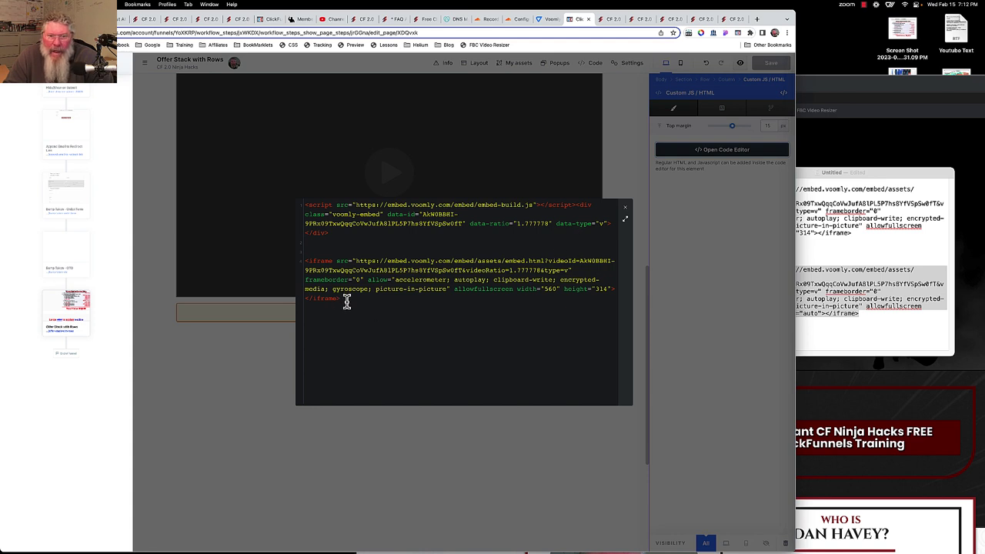
pyautogui.click(638, 20)
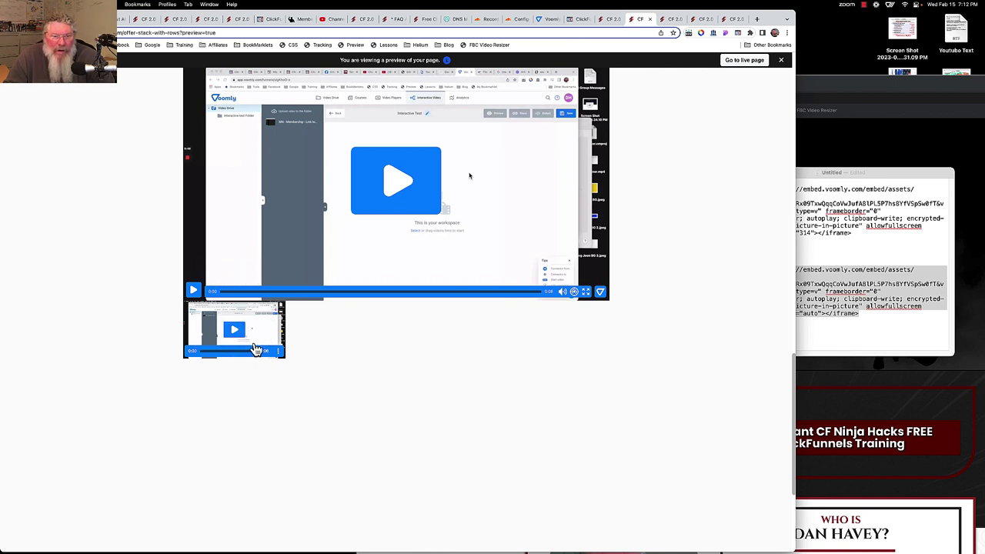
# Compare the previewed players with both iframe versions in the TextEdit notes, then return to the editor.
pyautogui.click(839, 335)
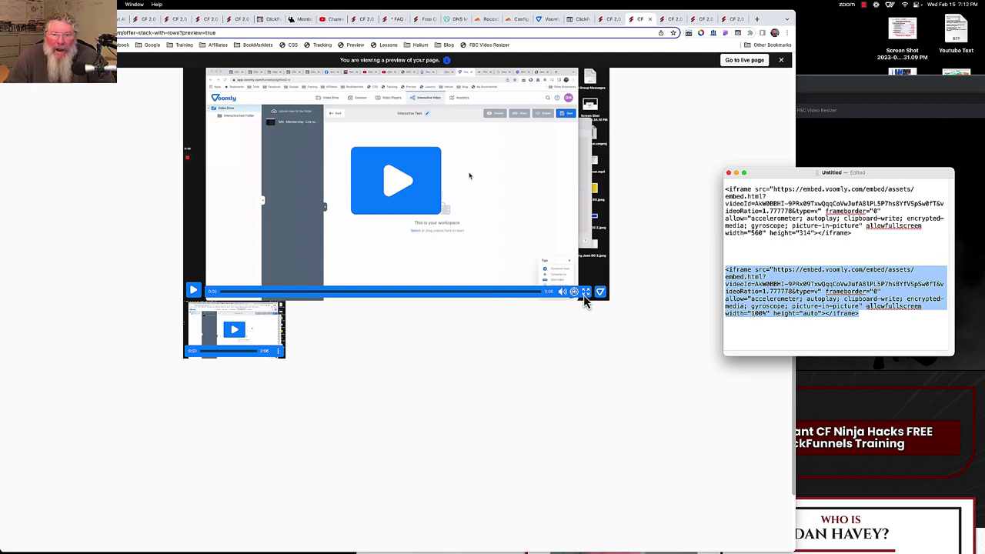
pyautogui.click(571, 331)
pyautogui.scroll(3, 617, 310)
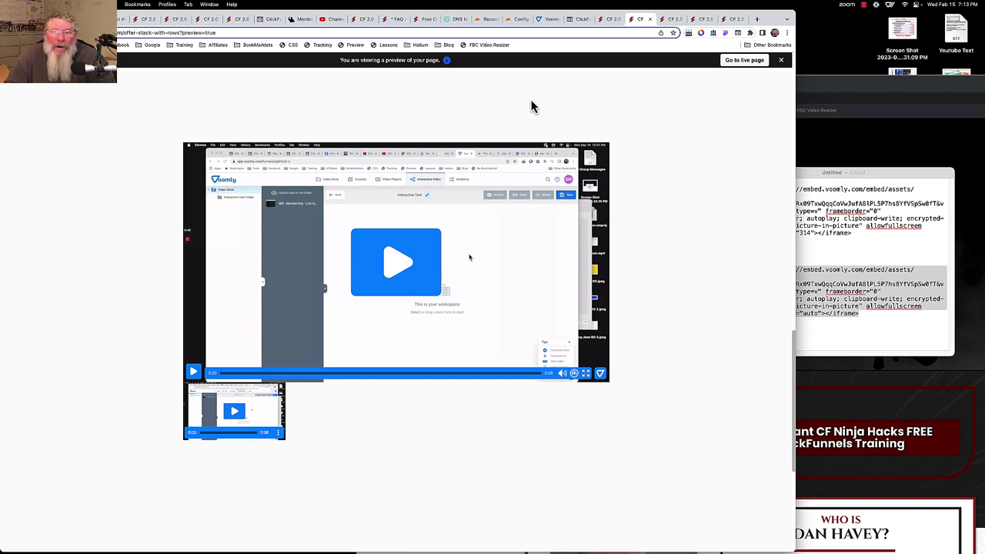
pyautogui.click(614, 20)
pyautogui.scroll(-5, 462, 468)
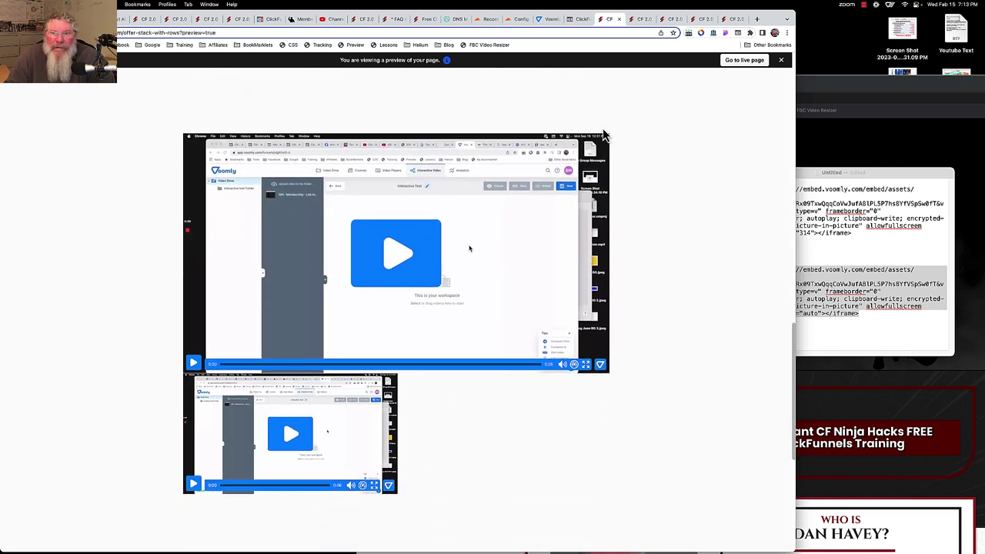
pyautogui.click(578, 19)
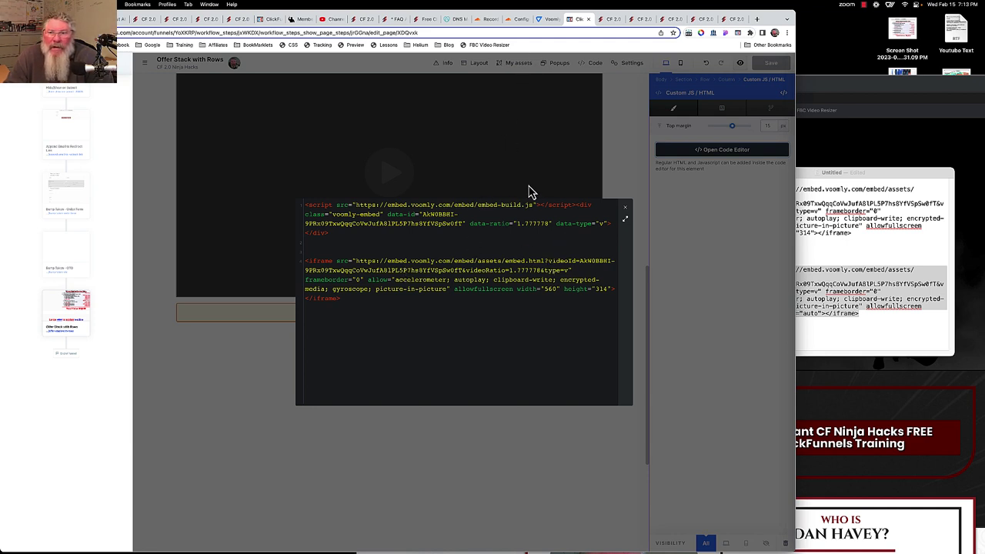
# Close the custom HTML code view and select the video element.
pyautogui.click(626, 211)
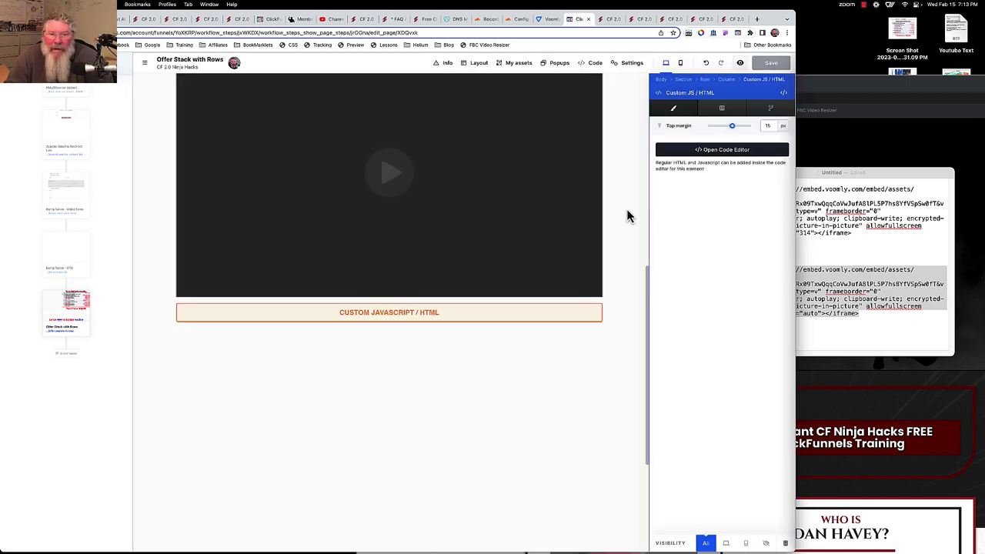
pyautogui.scroll(3, 563, 271)
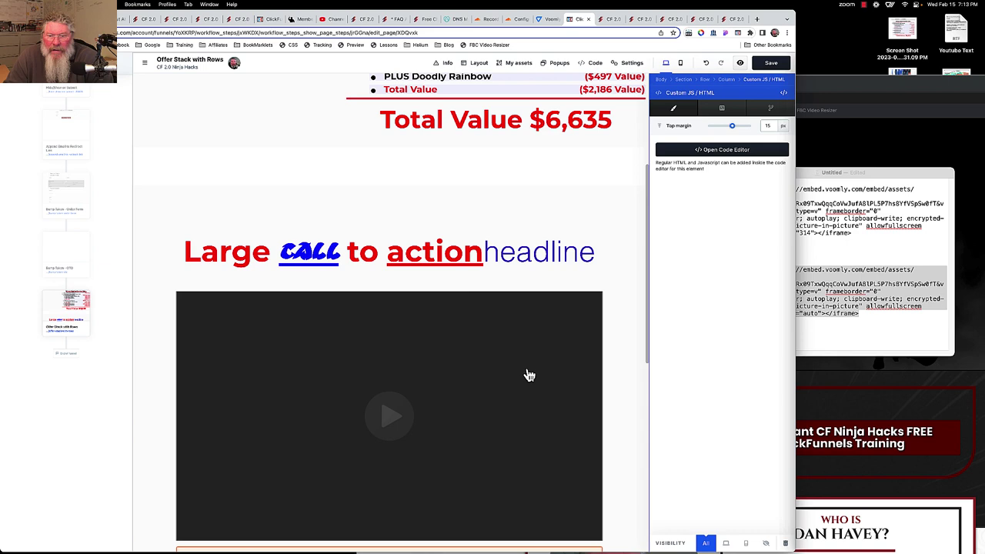
pyautogui.scroll(-3, 529, 375)
pyautogui.scroll(2, 585, 260)
pyautogui.click(562, 308)
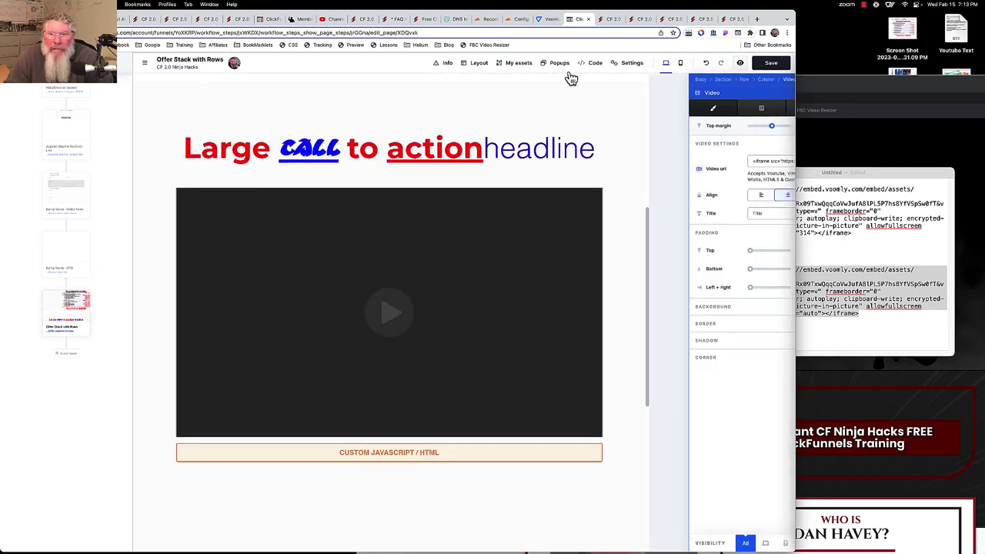
# Switch Voomly's embed code from iframe to script and copy it.
pyautogui.click(549, 20)
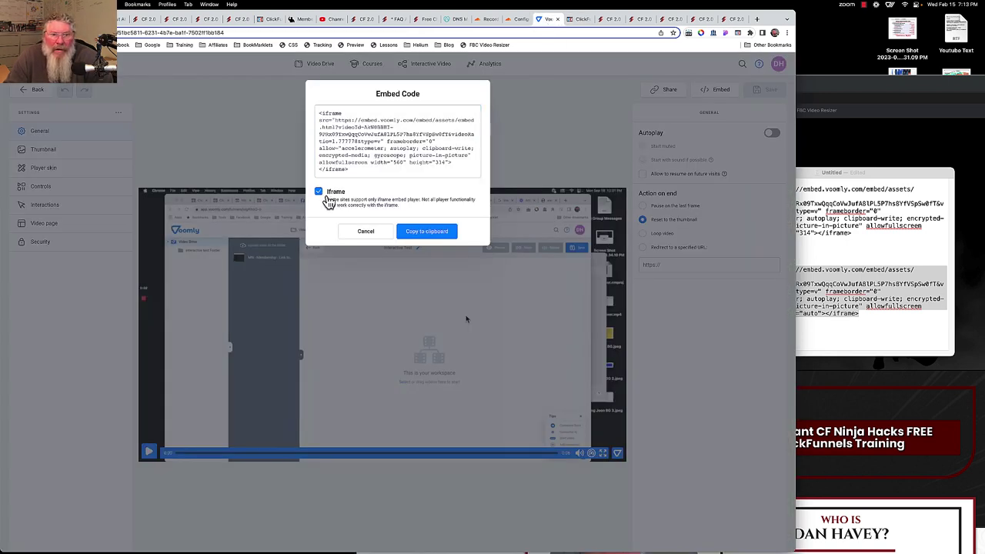
pyautogui.click(318, 191)
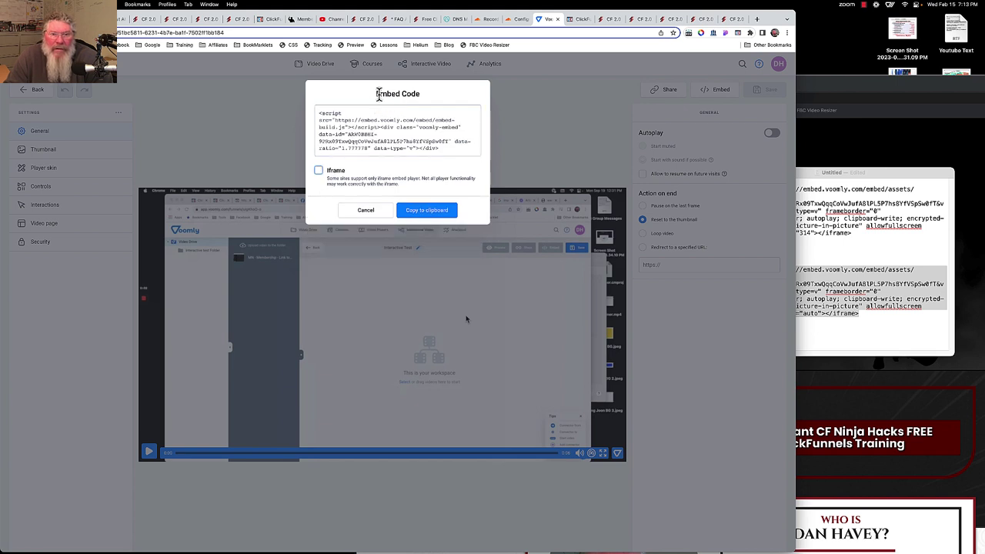
pyautogui.moveTo(375, 96); pyautogui.dragTo(423, 100)
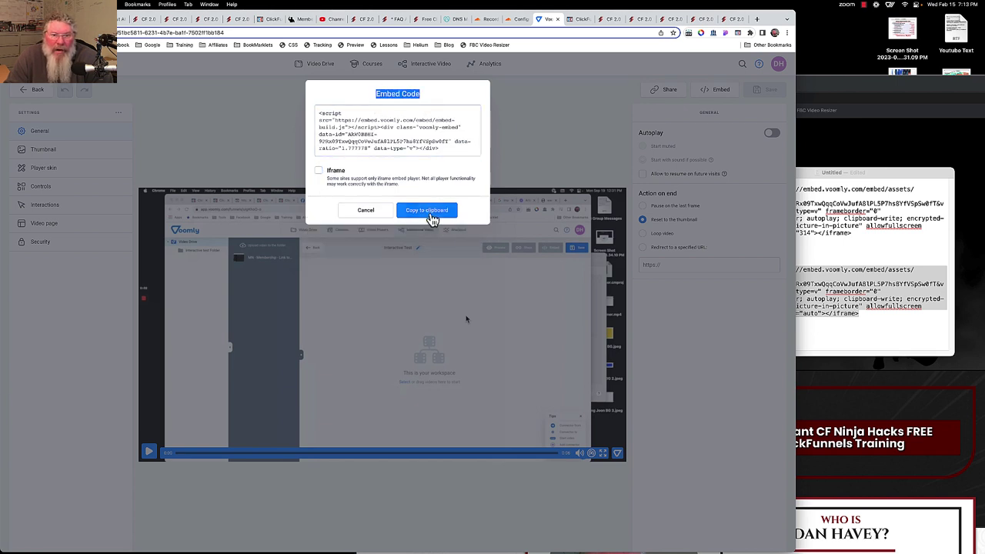
pyautogui.click(430, 218)
# Replace the video element's Video URL with the script embed code, save the page, and preview it.
pyautogui.click(580, 20)
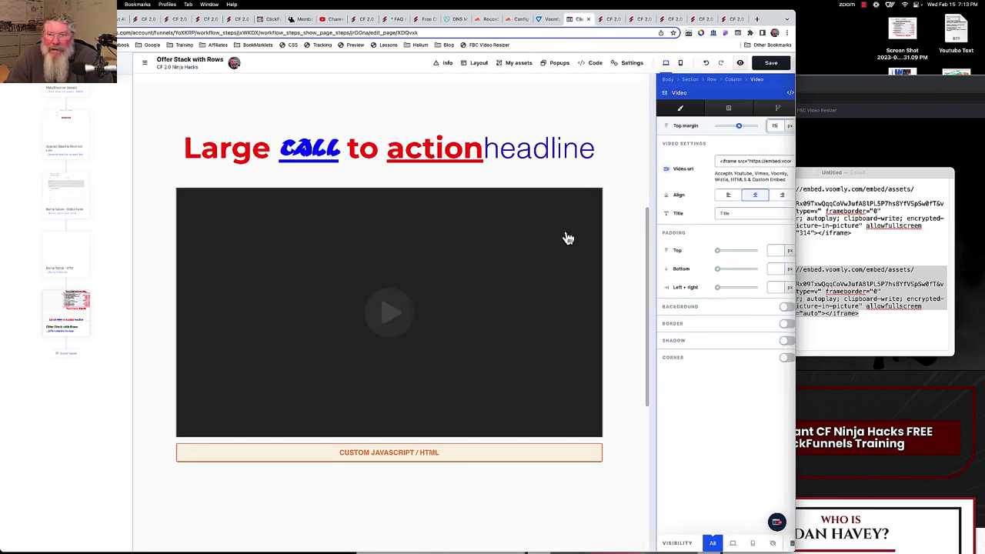
pyautogui.press('Escape')
pyautogui.click(558, 263)
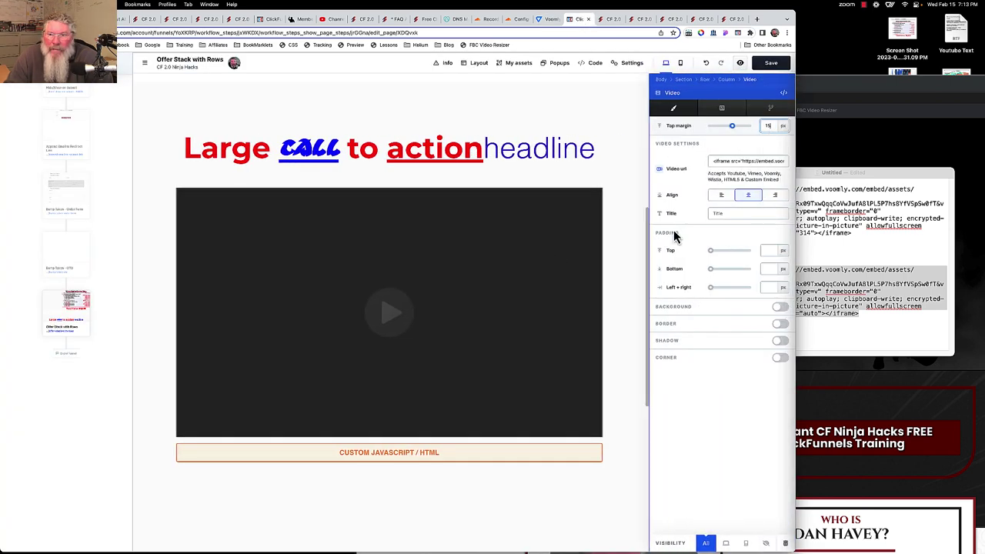
pyautogui.tripleClick(726, 161)
pyautogui.press('super+v')
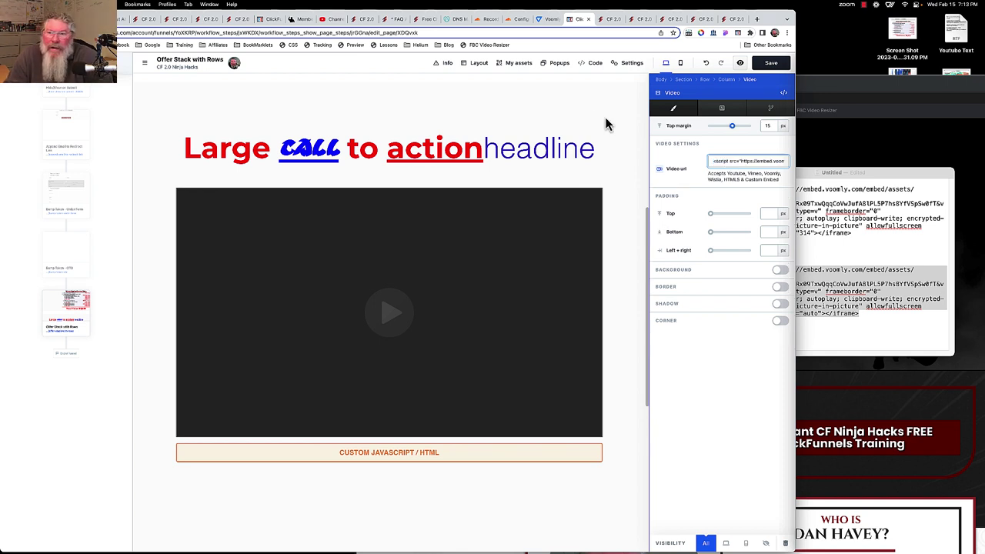
pyautogui.click(594, 123)
pyautogui.click(767, 67)
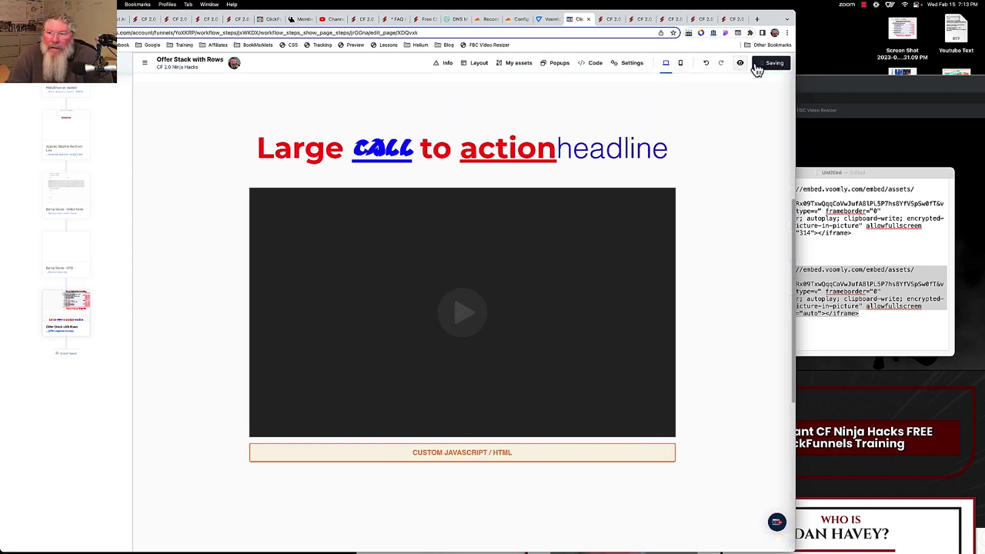
pyautogui.click(741, 65)
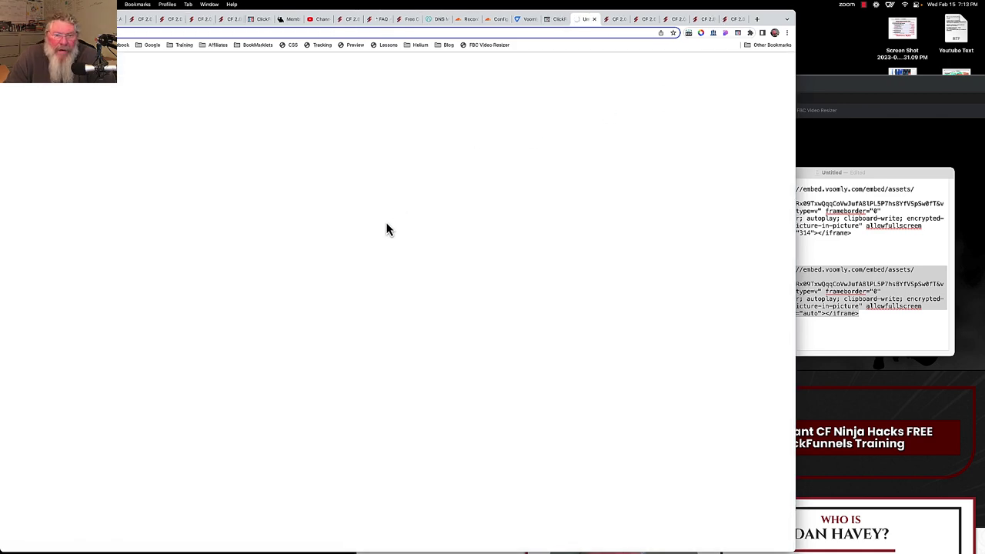
# Scroll through the preview to check the two large Voomly players and the smaller third one.
pyautogui.scroll(-5, 513, 395)
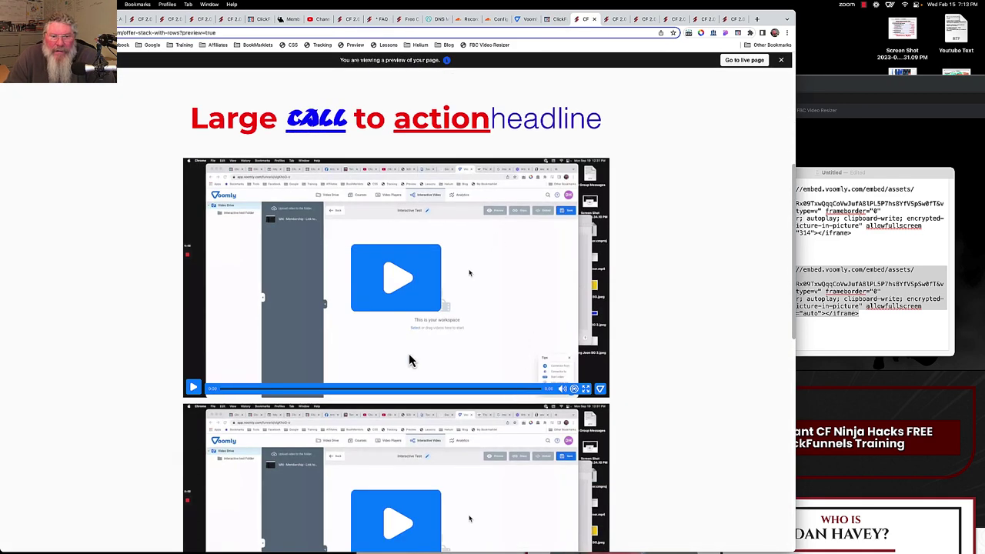
pyautogui.scroll(-3, 464, 282)
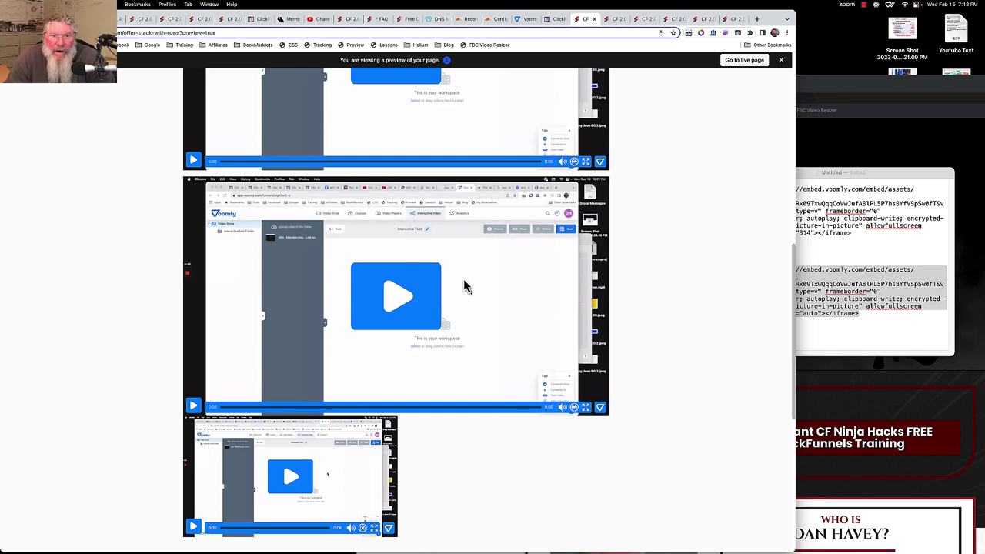
pyautogui.scroll(-2, 475, 324)
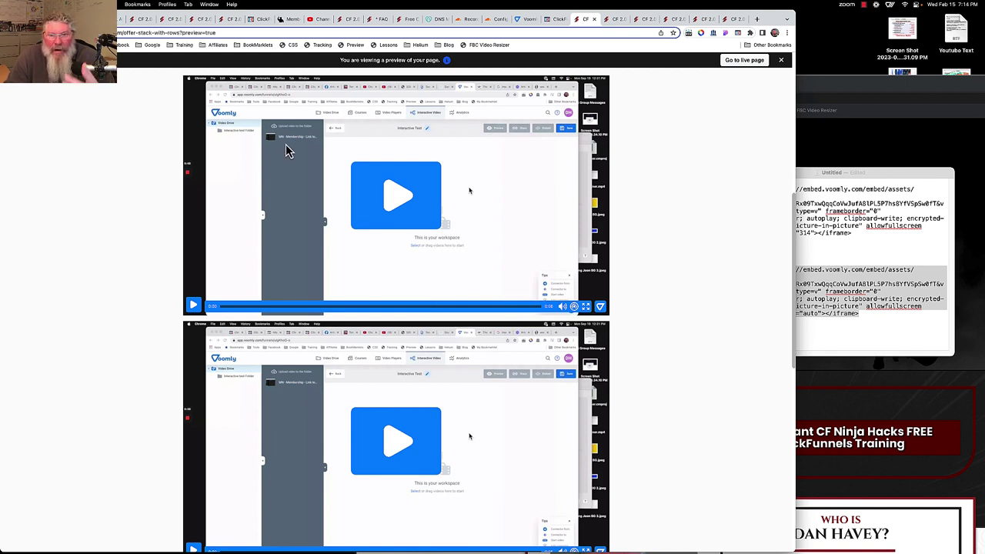
pyautogui.scroll(-3, 523, 439)
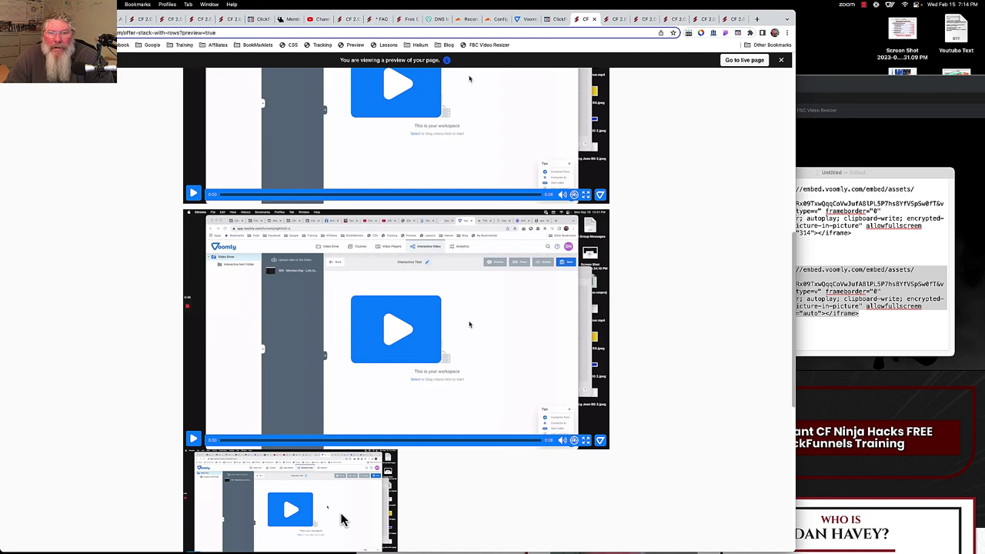
pyautogui.scroll(6, 430, 458)
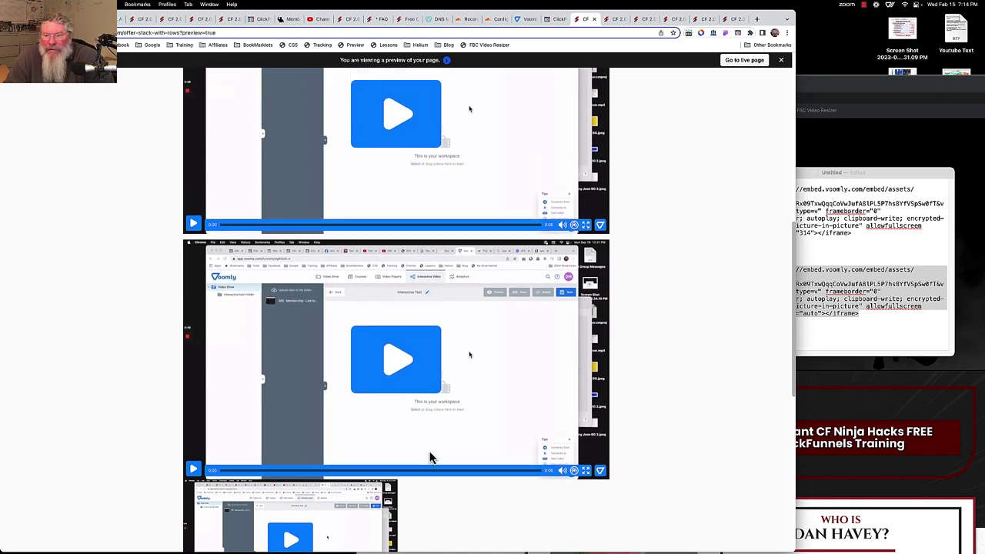